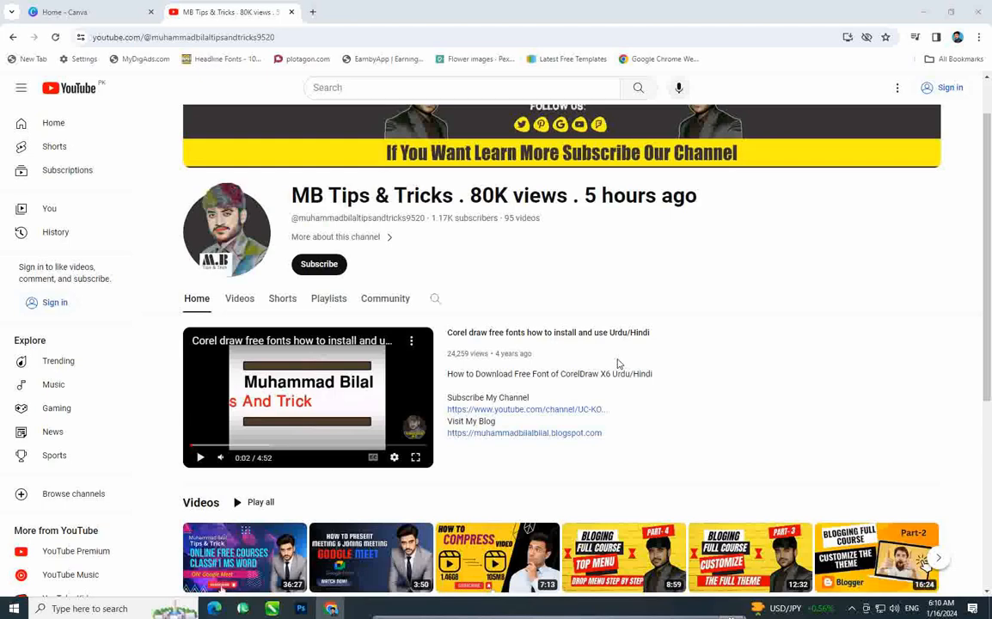
# Step: Go to the Canva home page and show the Social media design types, including Facebook Post
pyautogui.click(67, 12)
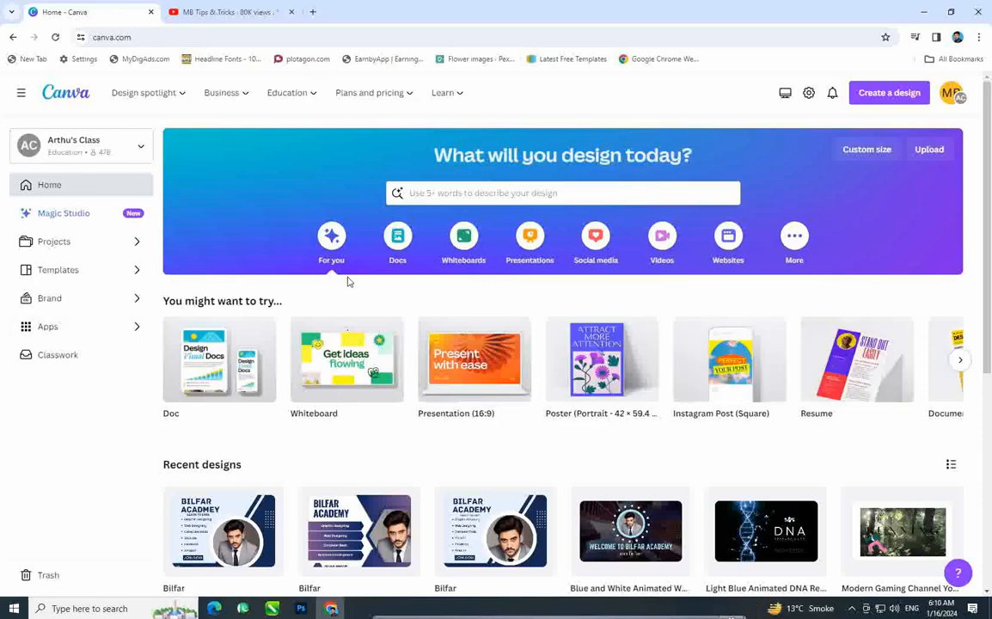
pyautogui.scroll(-4, 388, 247)
pyautogui.scroll(4, 388, 248)
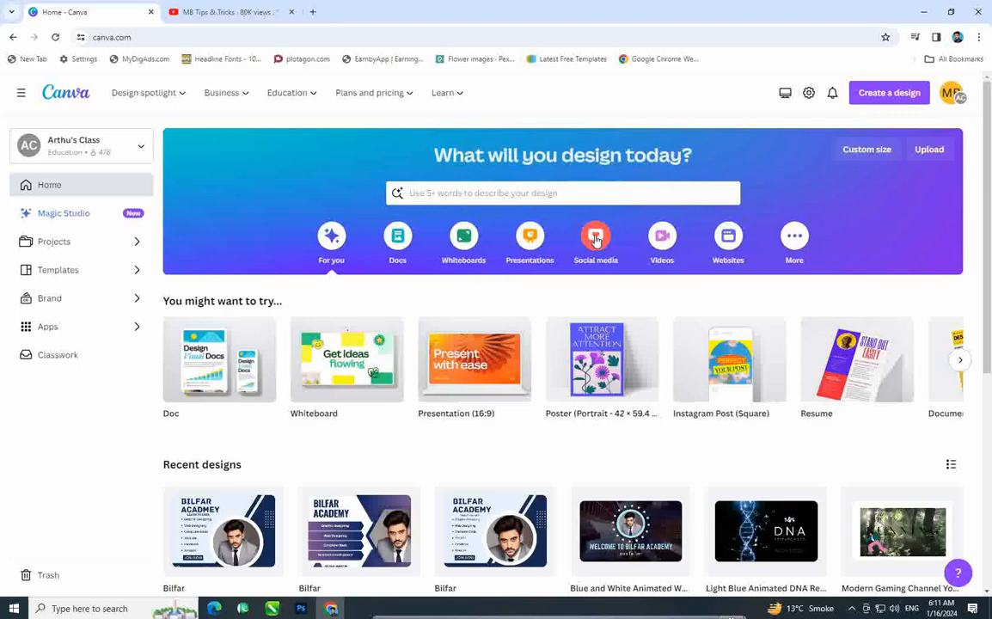
pyautogui.click(600, 242)
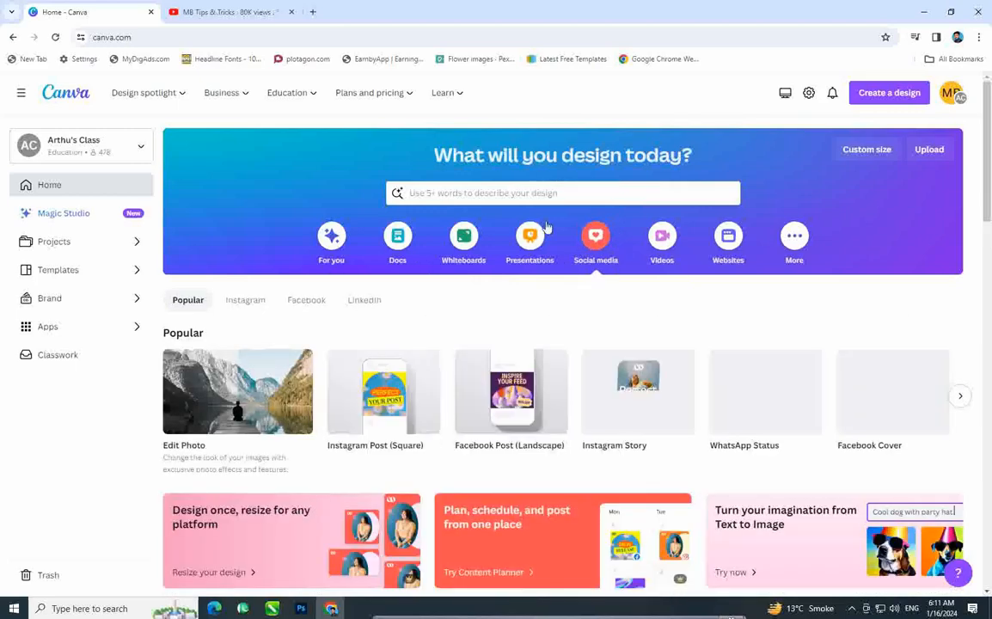
pyautogui.moveTo(421, 434)
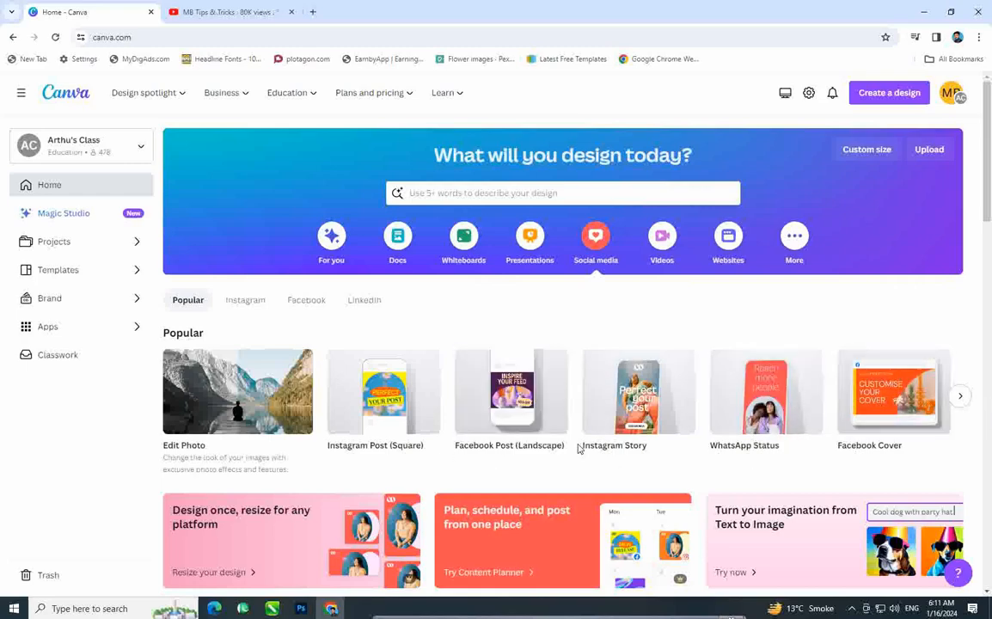
# Step: Create a blank Facebook Post and apply the Blue Modern Digital Marketing Agency template
pyautogui.click(499, 394)
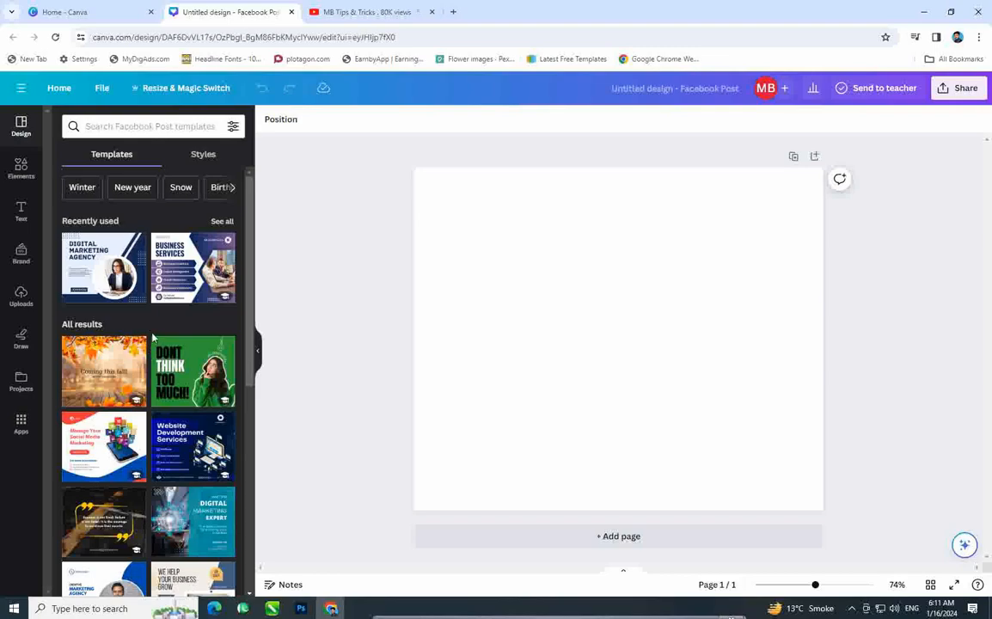
pyautogui.scroll(-5, 152, 331)
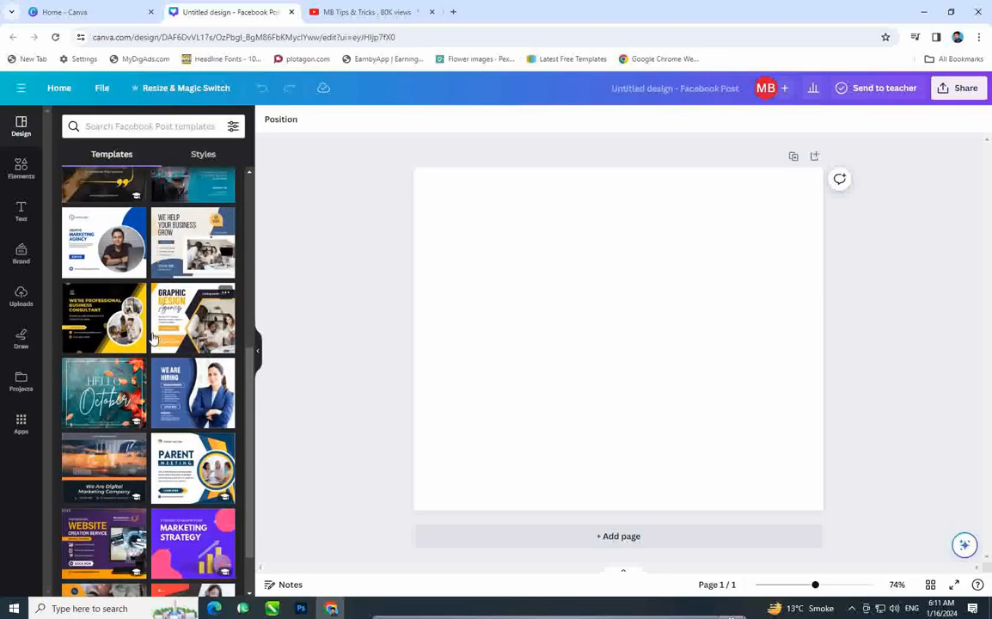
pyautogui.scroll(3, 151, 338)
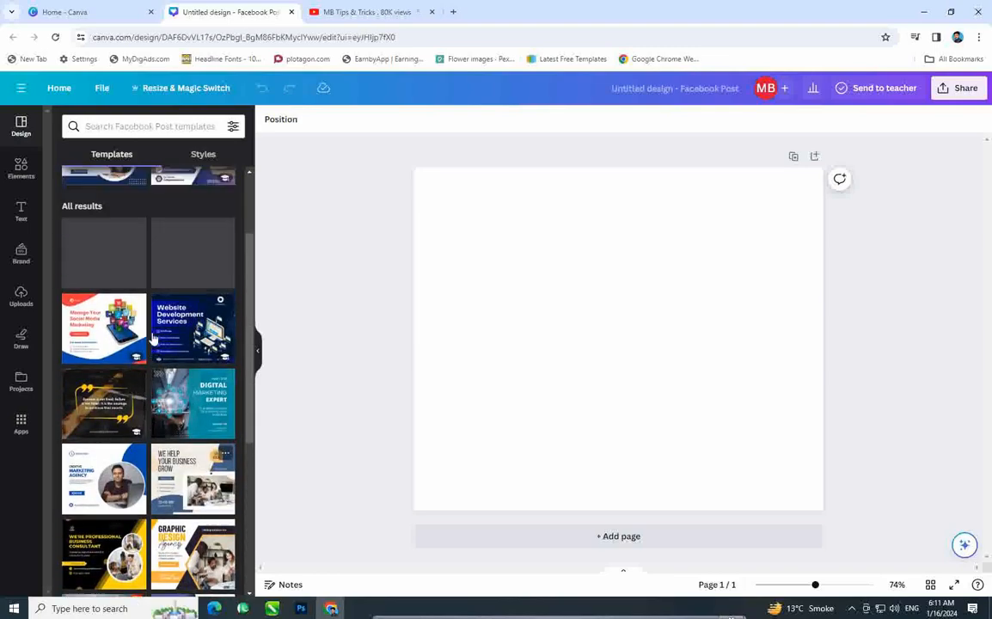
pyautogui.scroll(2, 152, 338)
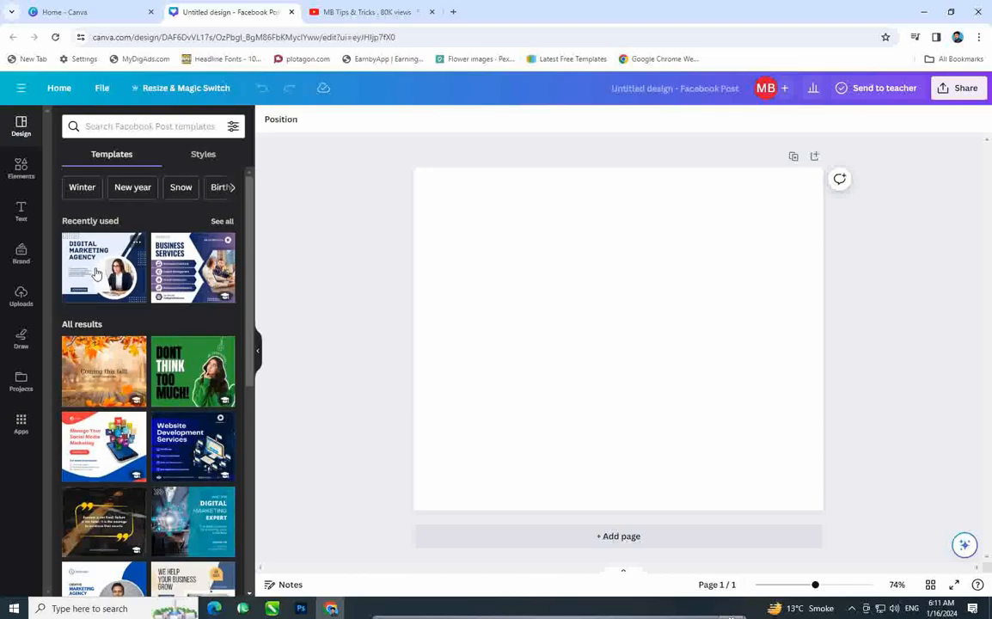
pyautogui.click(96, 272)
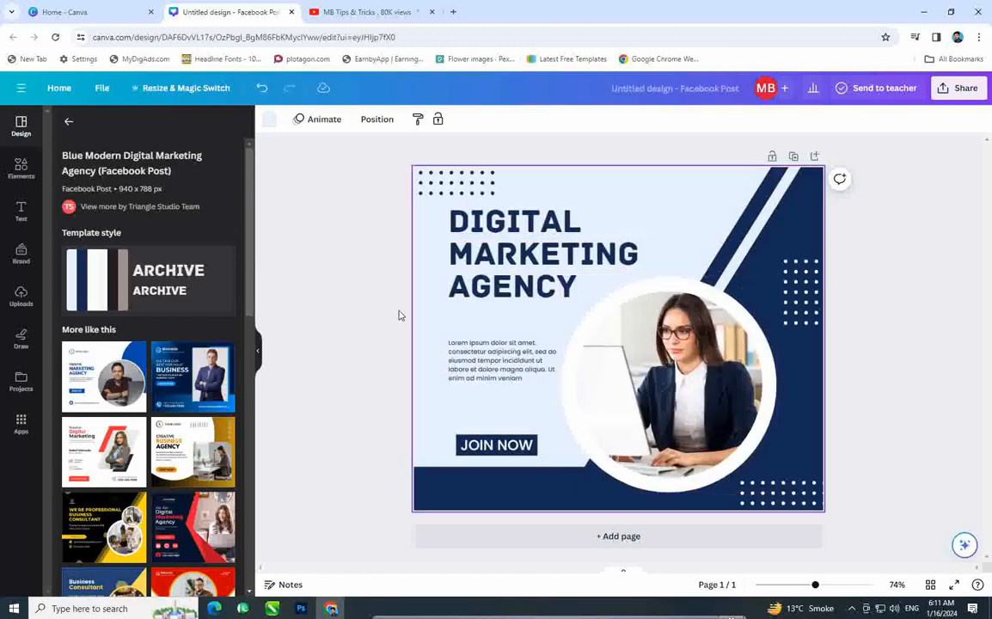
# Step: Replace the heading words DIGITAL and MARKETING with BILFAR and ACADEMY
pyautogui.click(543, 230)
pyautogui.doubleClick(544, 229)
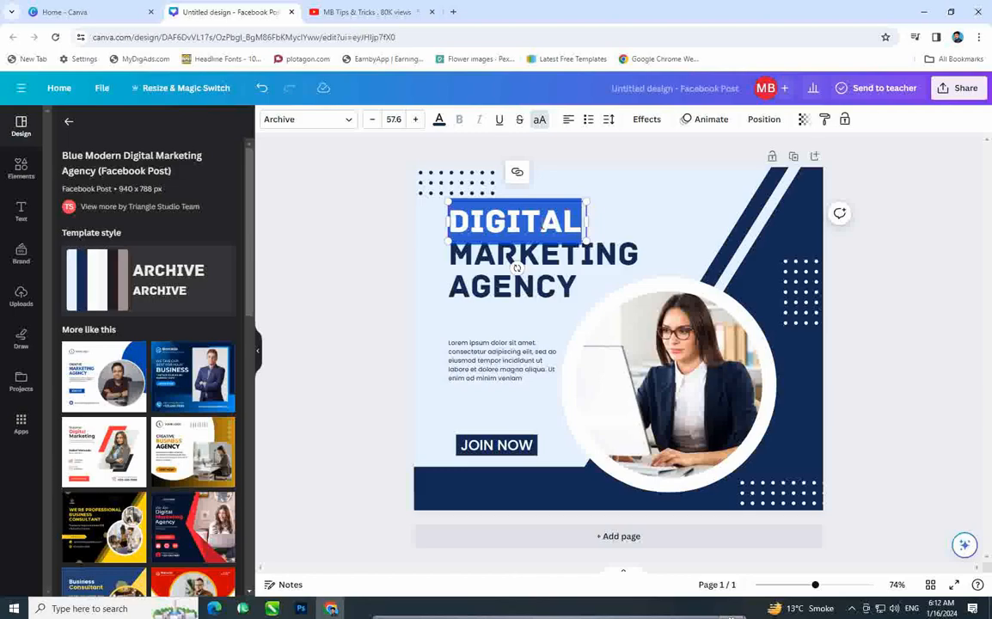
pyautogui.write('BILFAR')
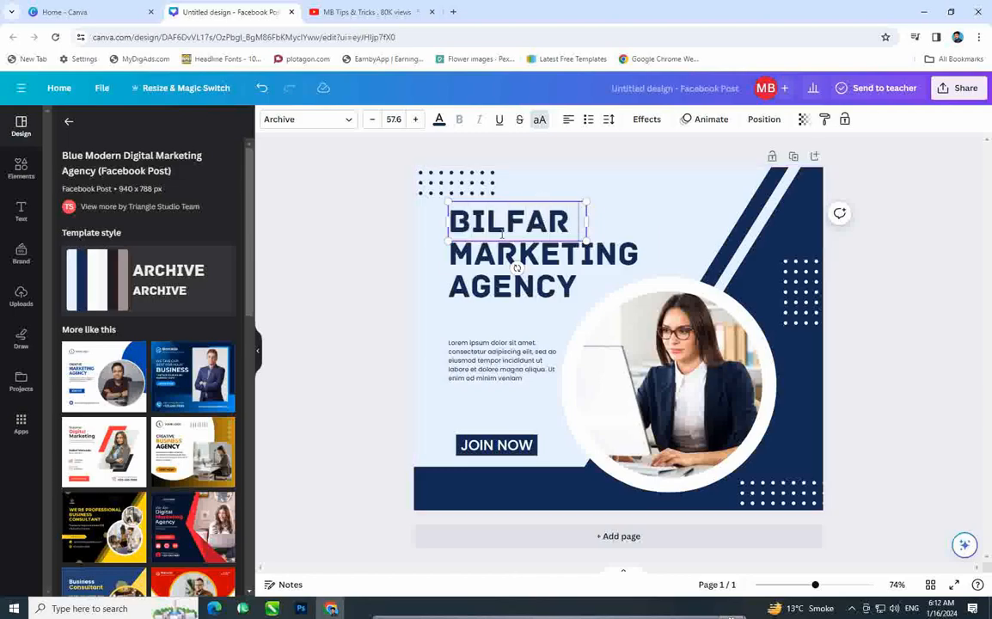
pyautogui.doubleClick(521, 252)
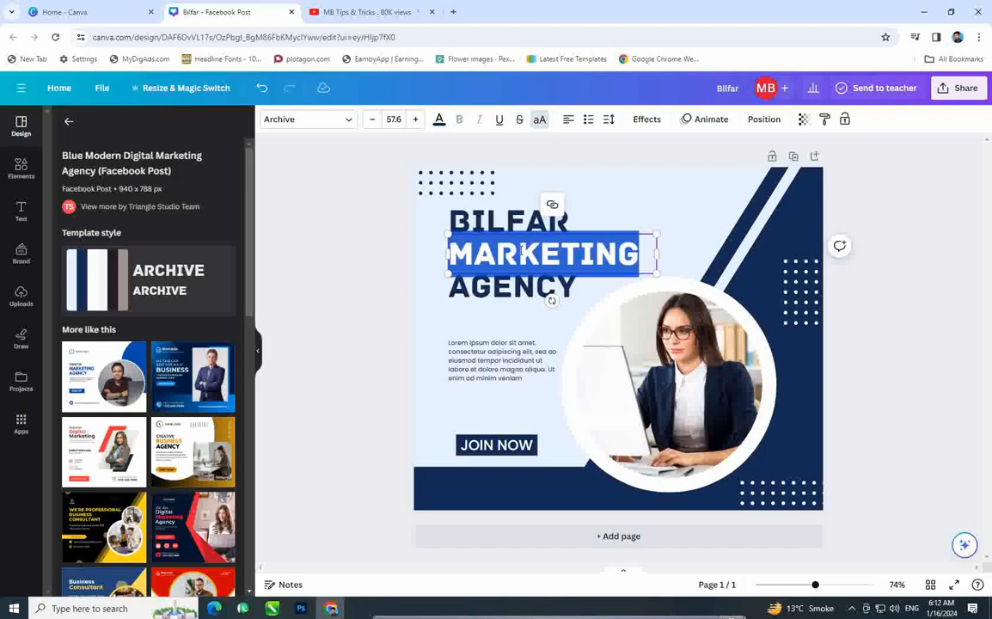
pyautogui.write('ACADEMY')
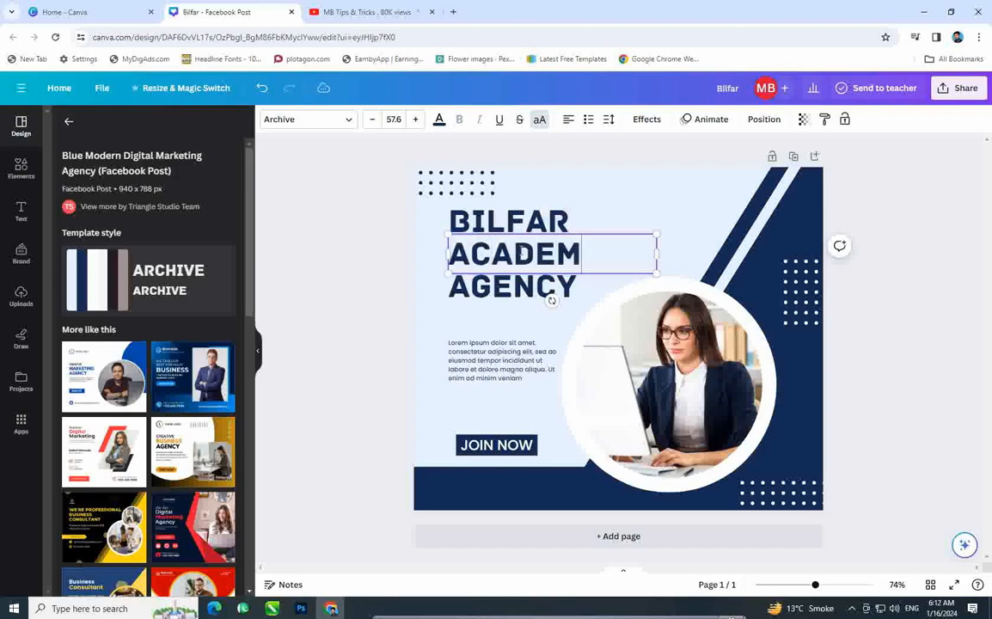
# Step: Replace AGENCY with LEARN TO EARN and widen the heading box so it rewraps
pyautogui.doubleClick(514, 287)
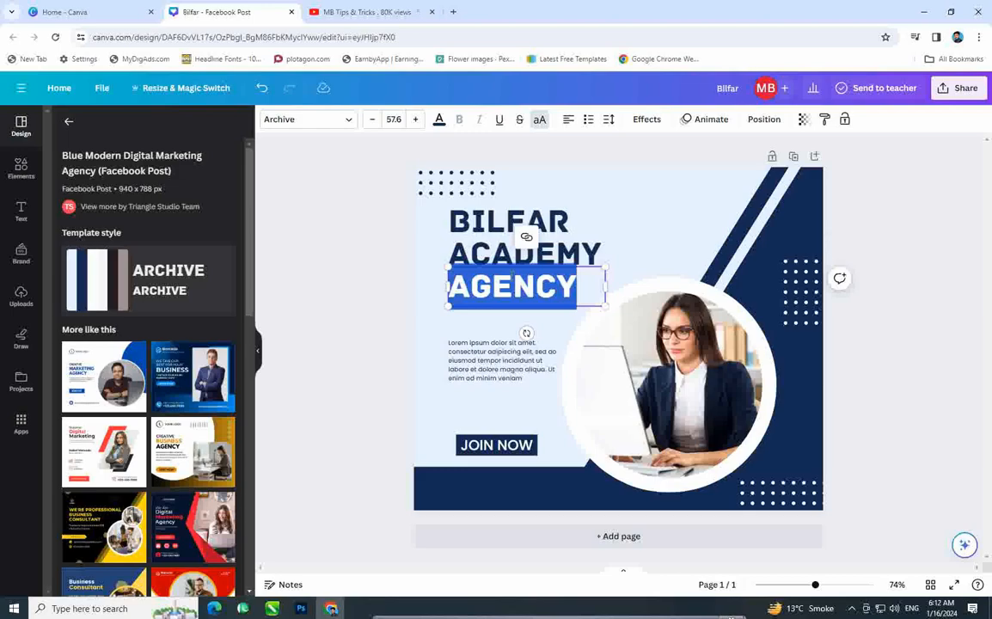
pyautogui.write('LEARN')
pyautogui.press('Return')
pyautogui.write('TO')
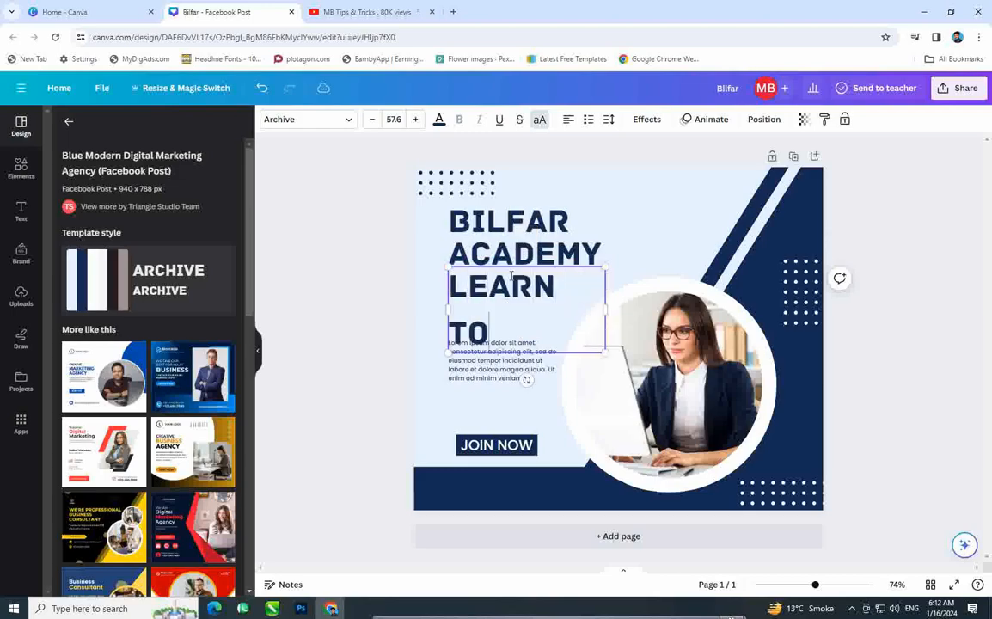
pyautogui.write(' EARN')
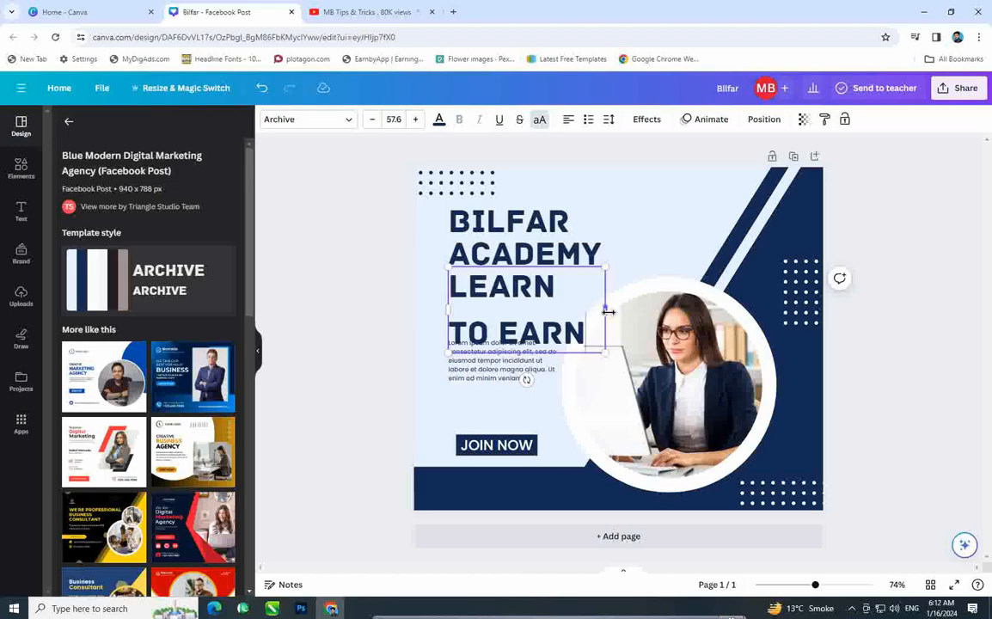
pyautogui.moveTo(607, 312); pyautogui.dragTo(706, 292)
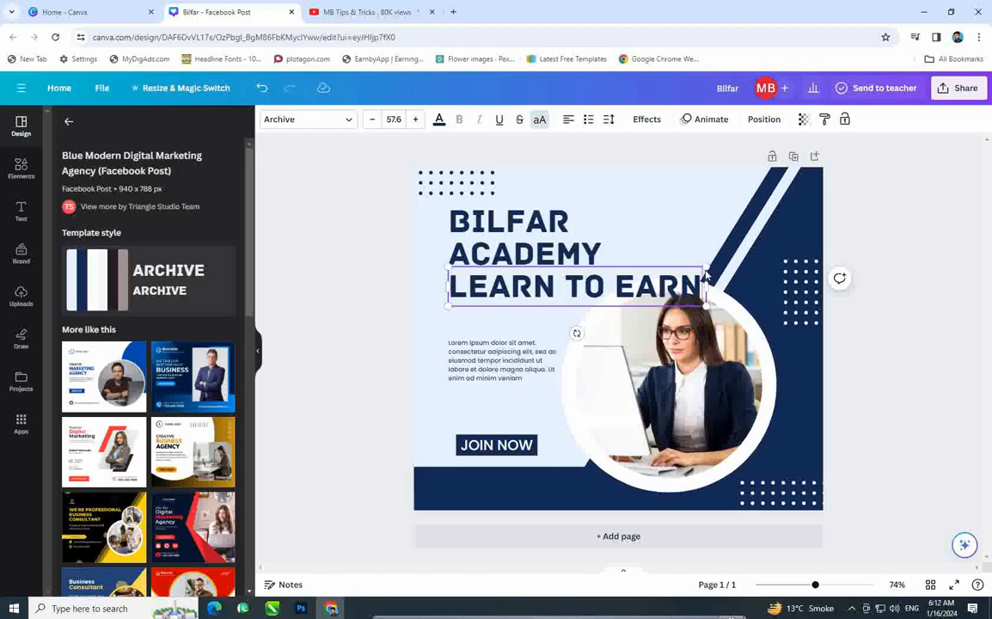
# Step: Shrink LEARN TO EARN into a tagline centred under ACADEMY and move the paragraph up beneath it
pyautogui.moveTo(706, 272); pyautogui.dragTo(542, 298)
pyautogui.moveTo(504, 333); pyautogui.dragTo(536, 307)
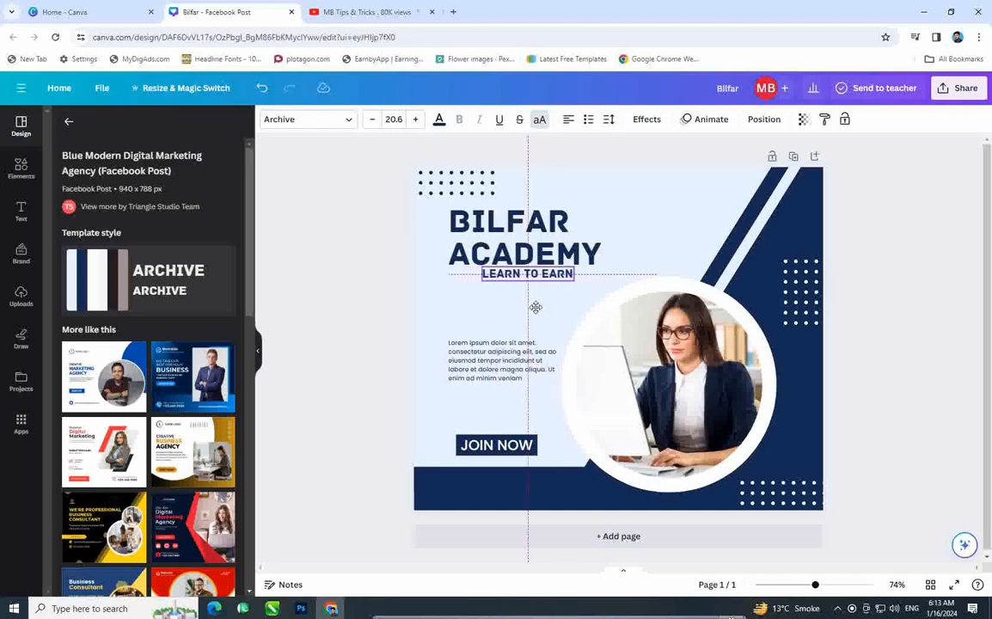
pyautogui.moveTo(535, 307); pyautogui.dragTo(535, 308)
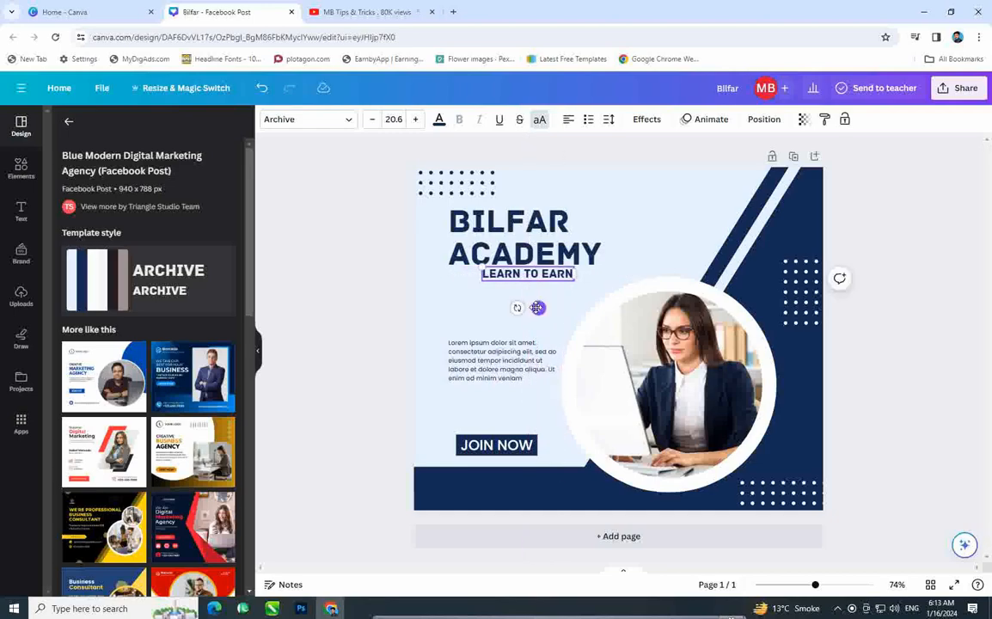
pyautogui.click(392, 299)
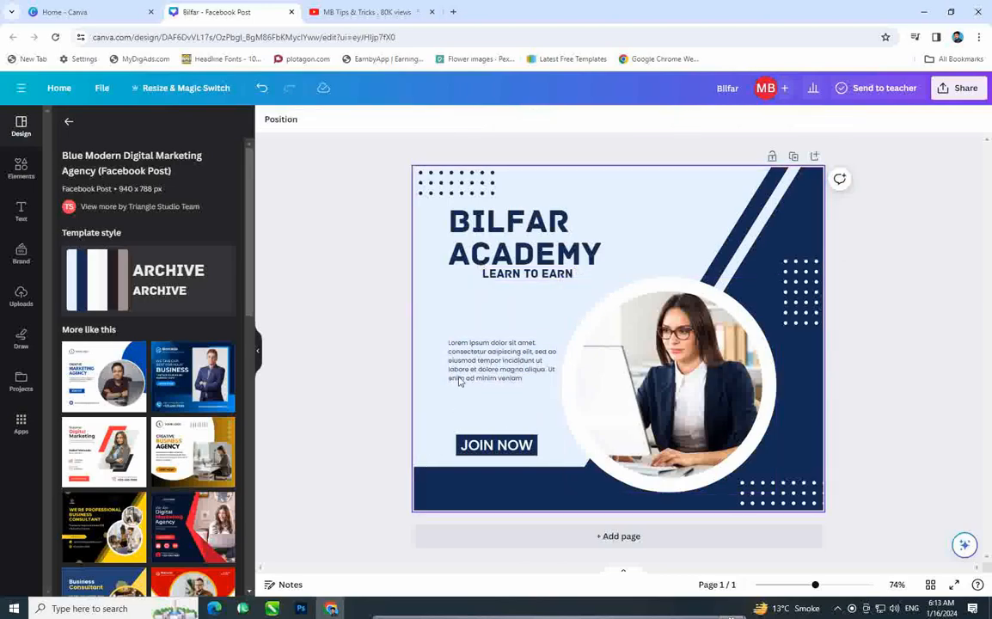
pyautogui.moveTo(491, 361); pyautogui.dragTo(495, 332)
# Step: Replace the Lorem ipsum text with the courses Graphic designing, Web Designing and Computer Basic
pyautogui.click(495, 332)
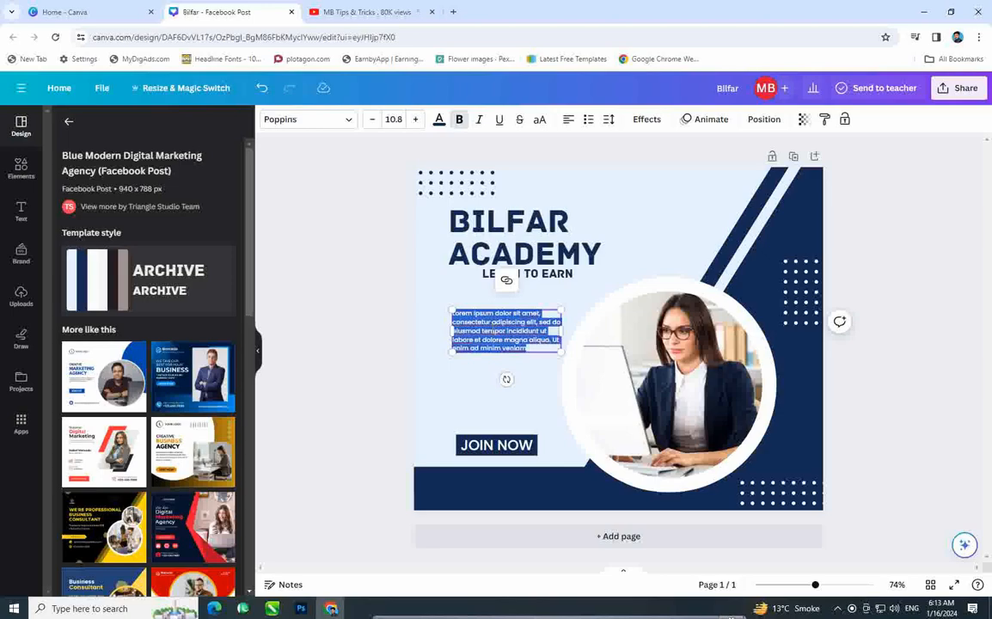
pyautogui.write('Drop')
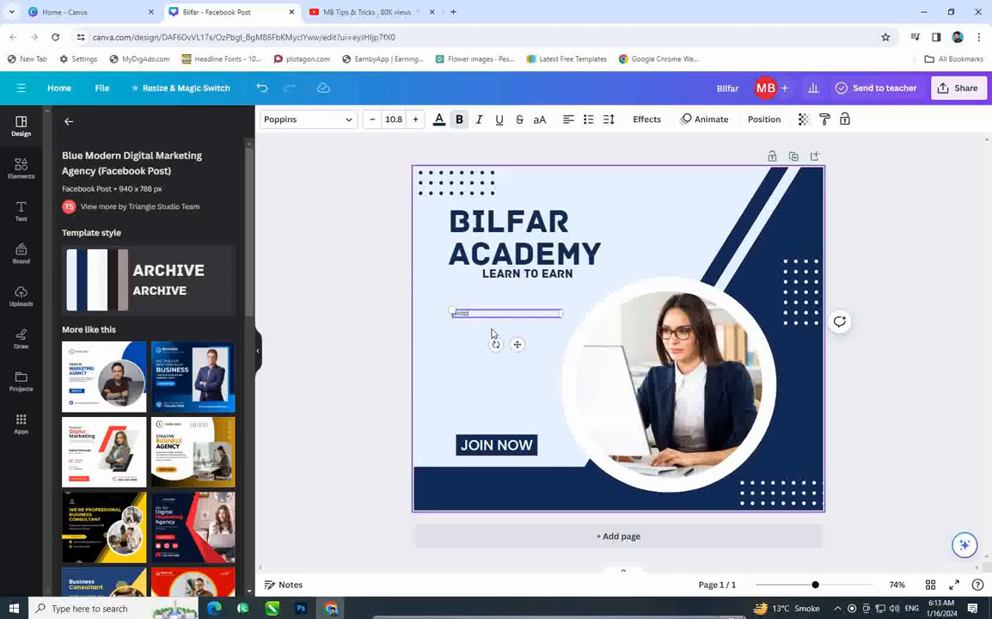
pyautogui.write('hic designing')
pyautogui.press('Return')
pyautogui.write('Web')
pyautogui.write('Desin')
pyautogui.press('BackSpace')
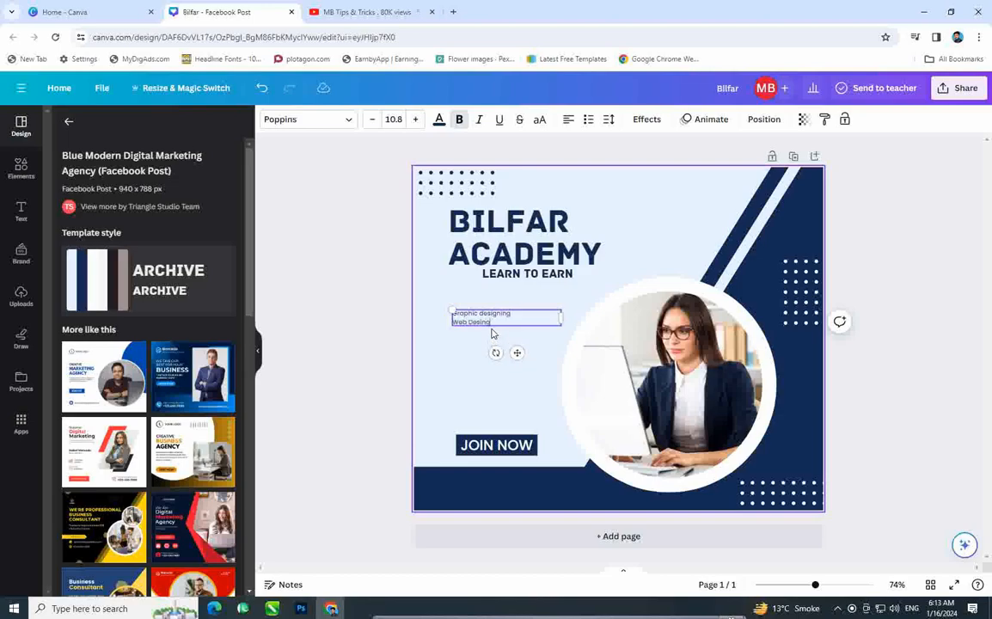
pyautogui.write('gn')
pyautogui.write('in')
pyautogui.write('g ')
pyautogui.write('Compu')
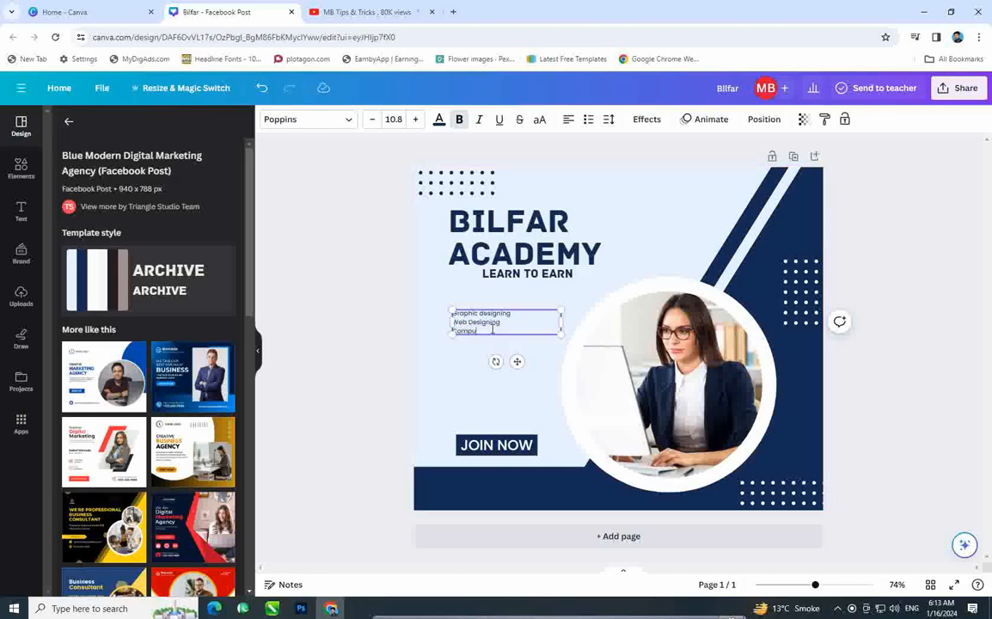
pyautogui.write('ter Basic')
# Step: Add Youtube, Facebook and Amazon lines to the course list and adjust the box width
pyautogui.press('Return')
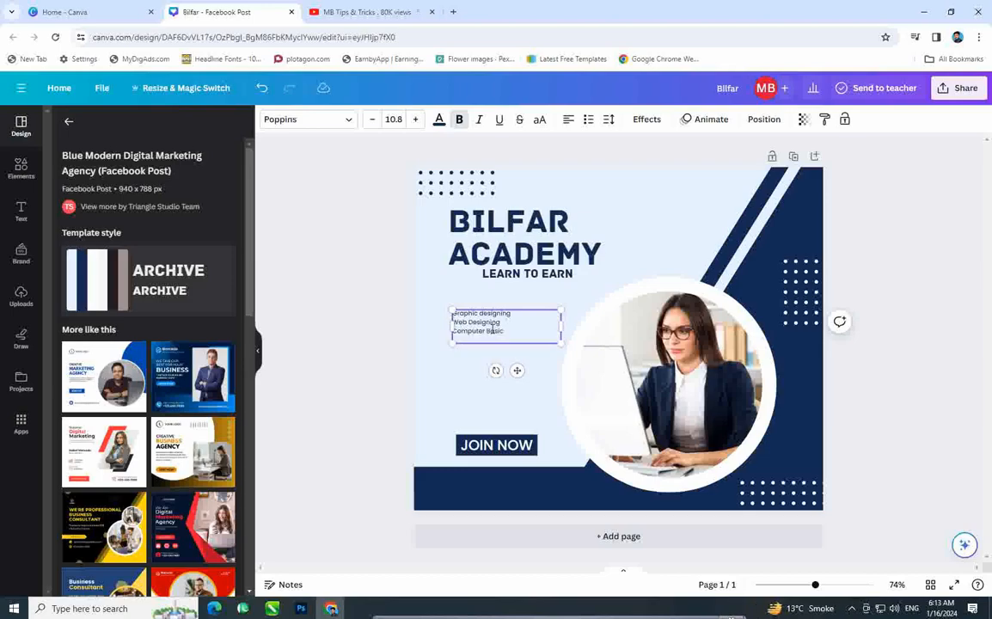
pyautogui.write('Youtube')
pyautogui.press('BackSpace')
pyautogui.press('BackSpace')
pyautogui.write('ube ')
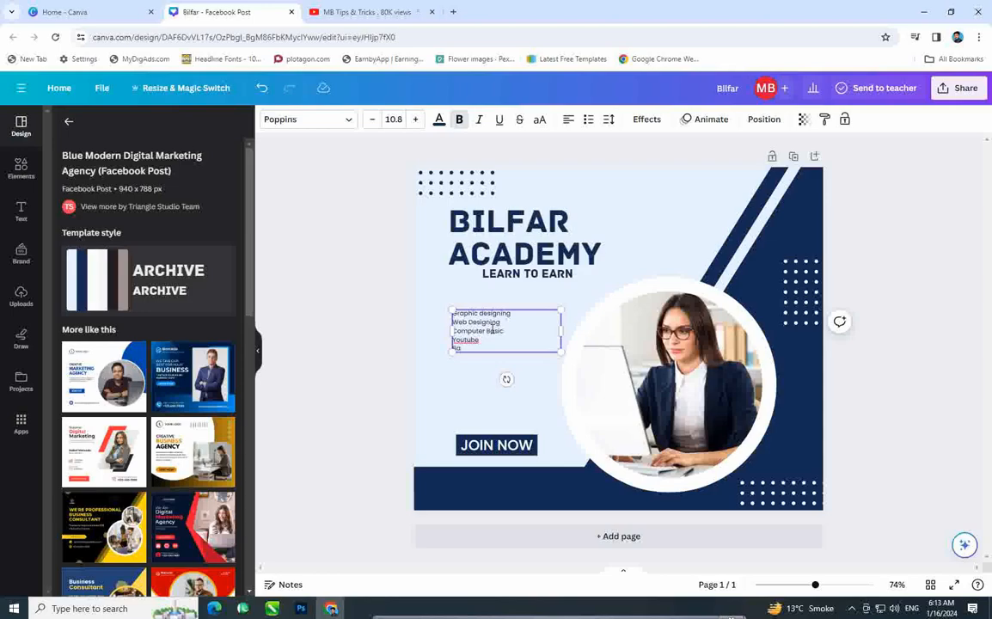
pyautogui.write('Facebook')
pyautogui.press('Return')
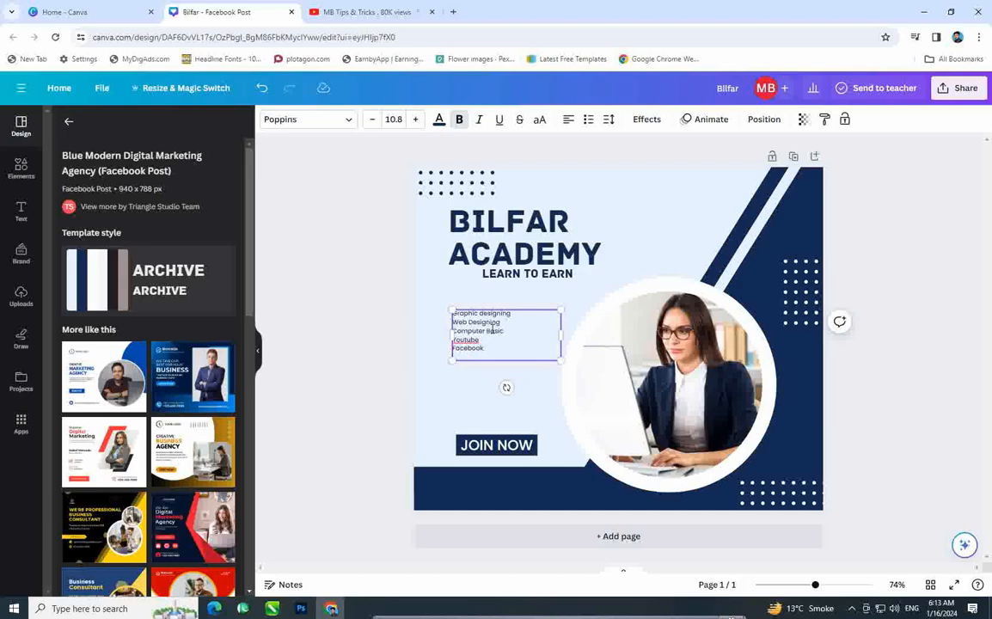
pyautogui.write('Amo')
pyautogui.press('BackSpace')
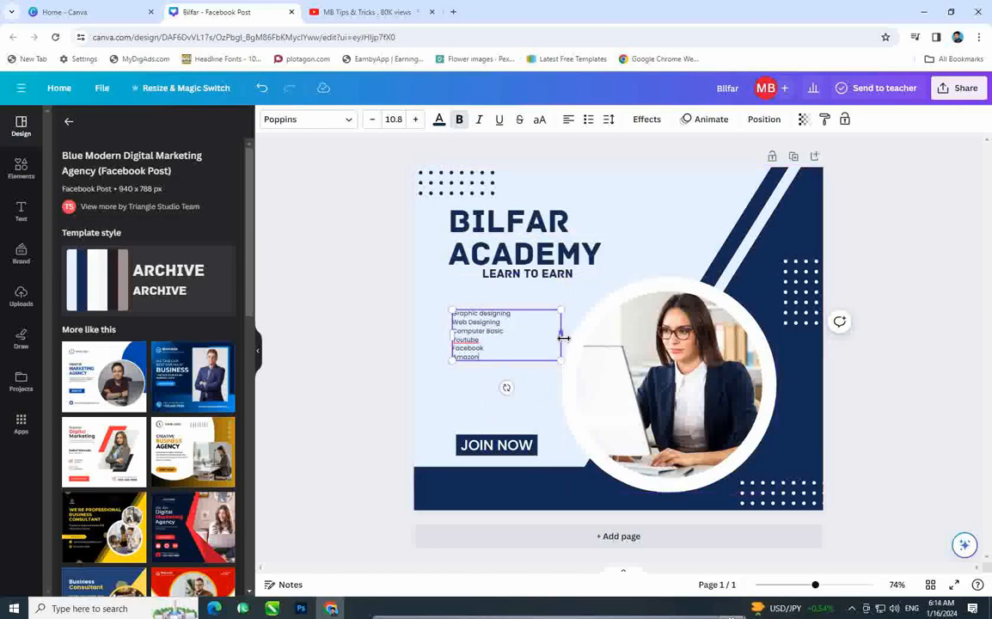
pyautogui.moveTo(563, 337)
pyautogui.mouseDown()
pyautogui.moveTo(505, 336)
pyautogui.moveTo(563, 336)
pyautogui.moveTo(516, 336)
pyautogui.moveTo(553, 336)
pyautogui.mouseUp()
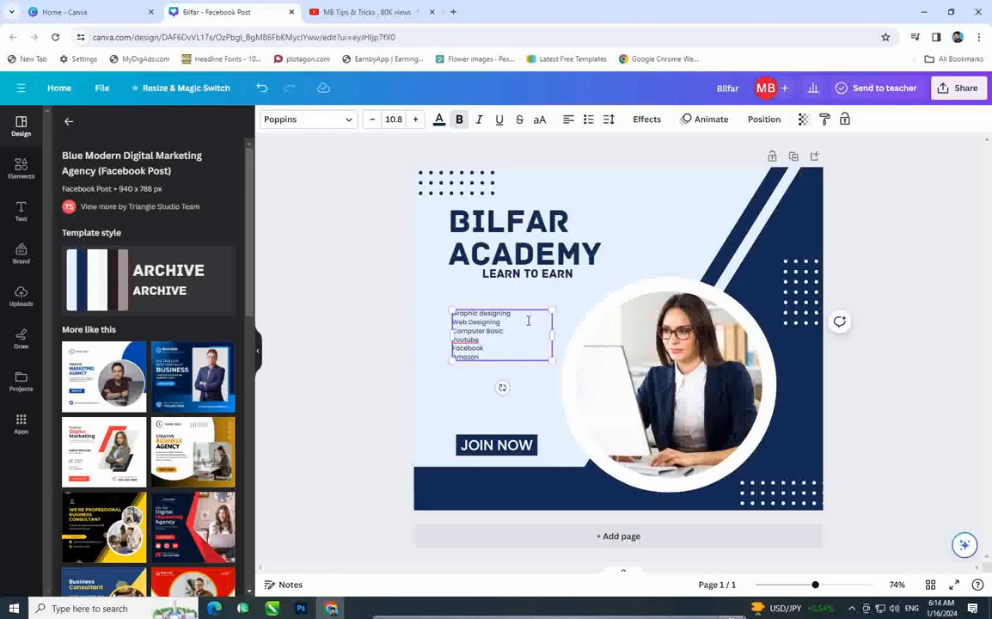
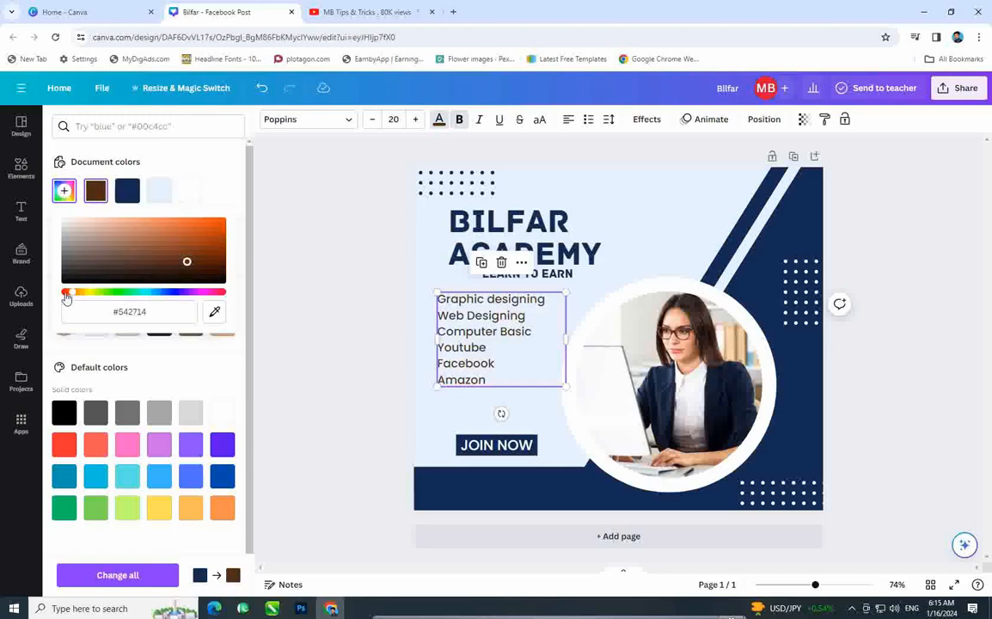
# Step: Colour the course list text navy after briefly trying red
pyautogui.click(209, 224)
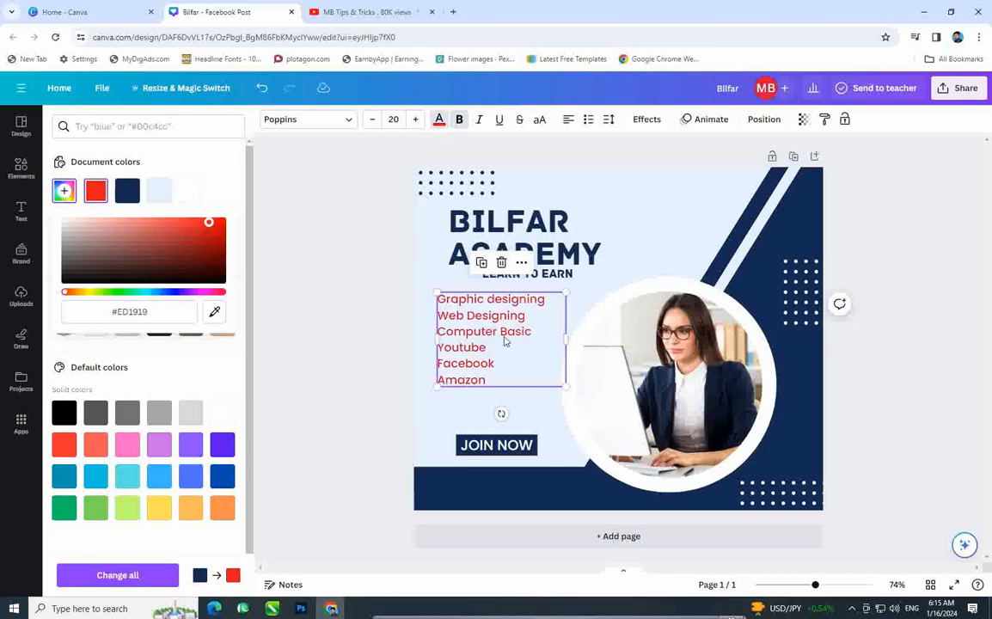
pyautogui.click(235, 205)
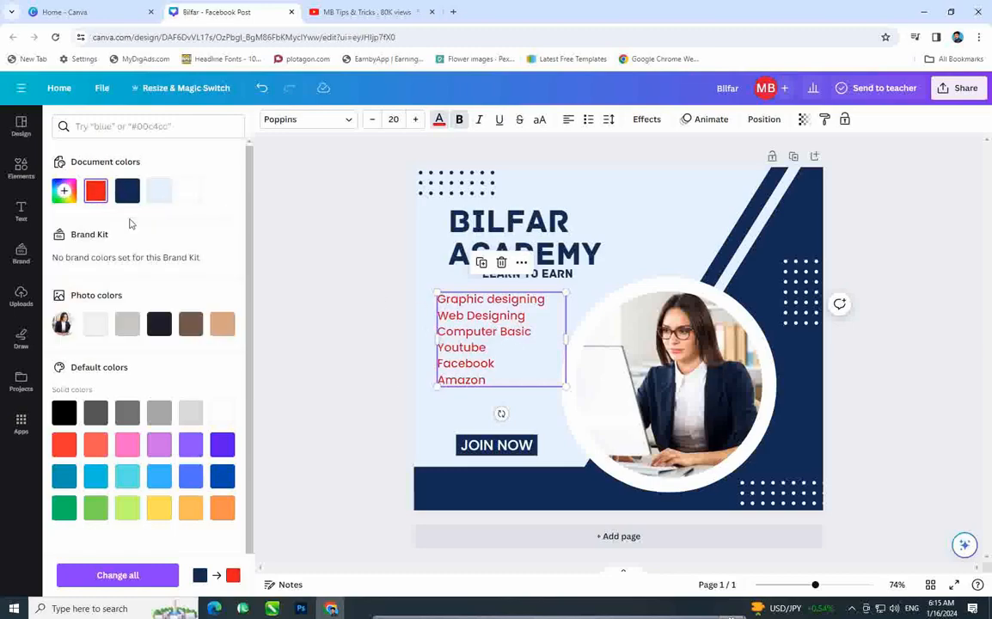
pyautogui.click(127, 190)
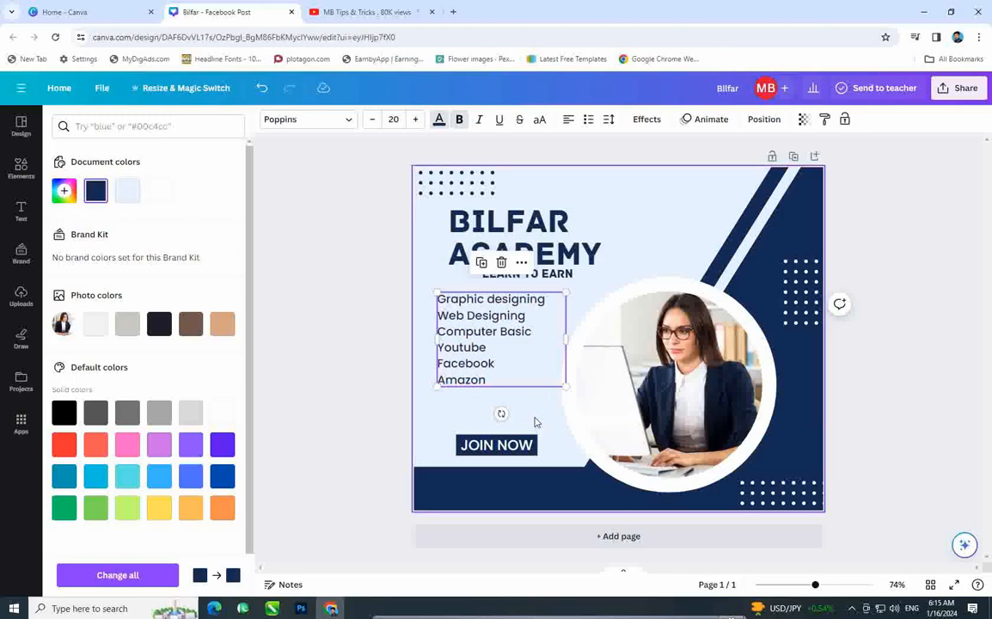
# Step: Cycle the course list alignment through centre and right back to left-aligned
pyautogui.click(569, 121)
pyautogui.click(568, 120)
pyautogui.click(568, 120)
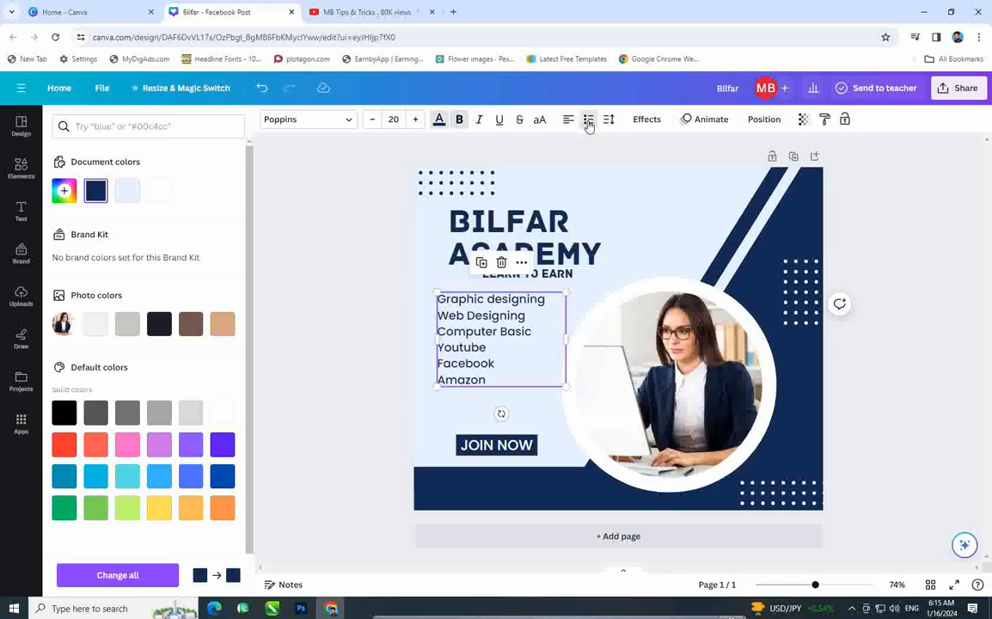
# Step: Make the course list bulleted and move it up just beneath LEARN TO EARN
pyautogui.click(588, 122)
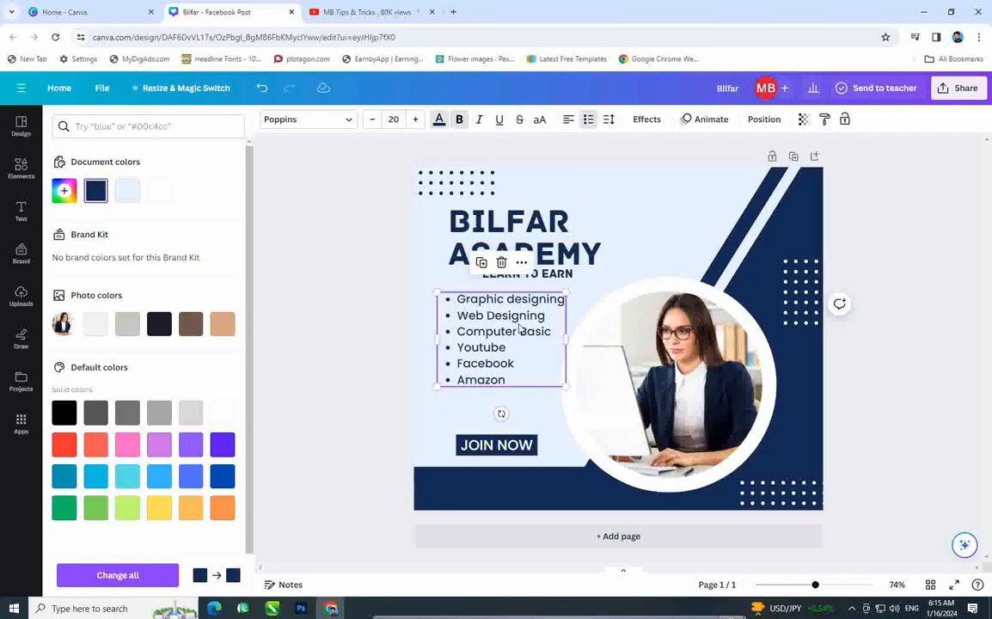
pyautogui.click(486, 336)
pyautogui.click(420, 339)
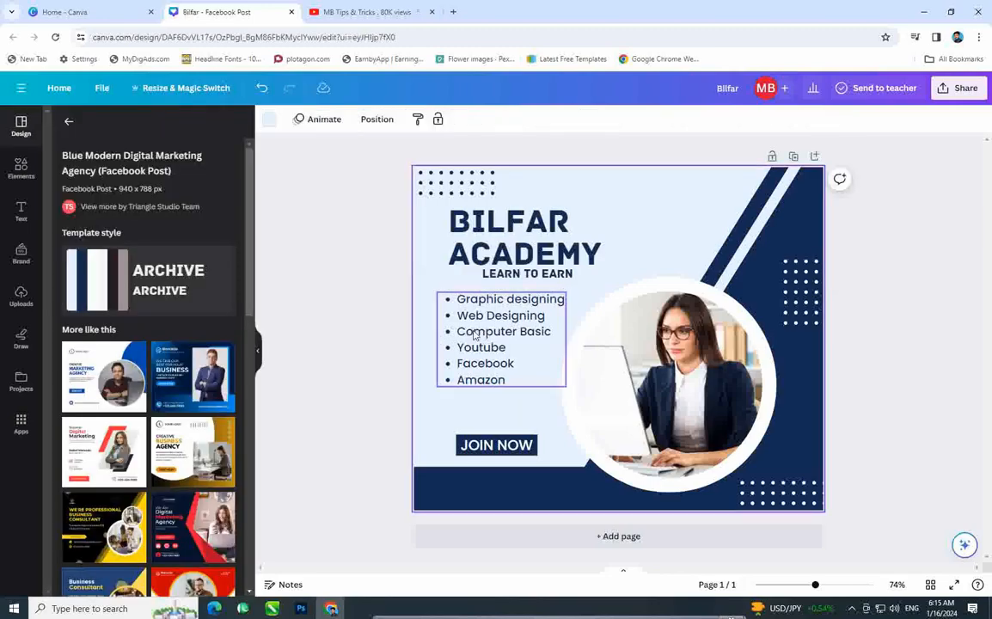
pyautogui.moveTo(488, 335); pyautogui.dragTo(486, 323)
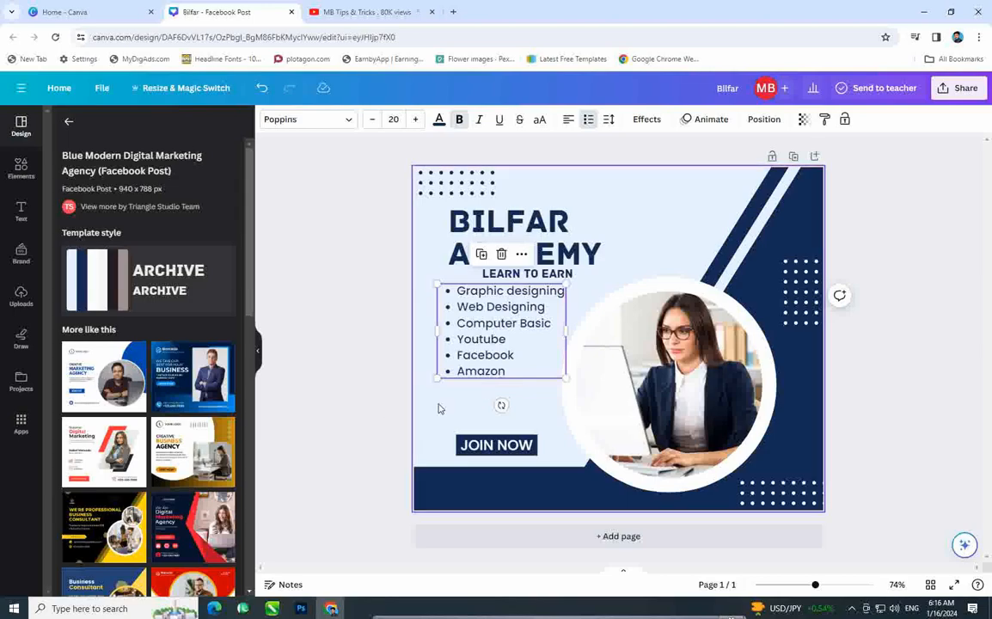
pyautogui.click(481, 408)
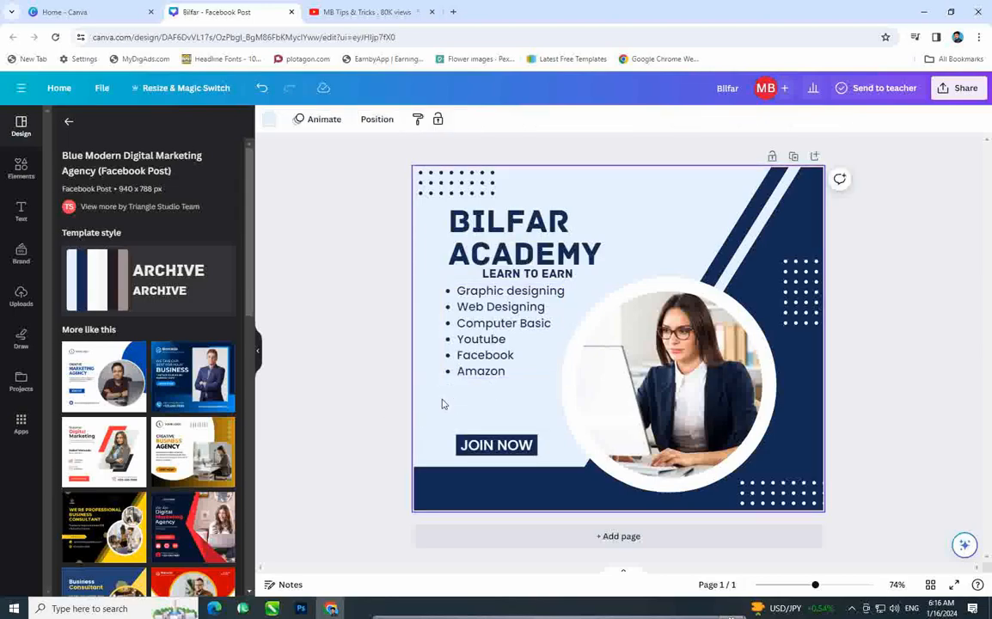
pyautogui.click(498, 338)
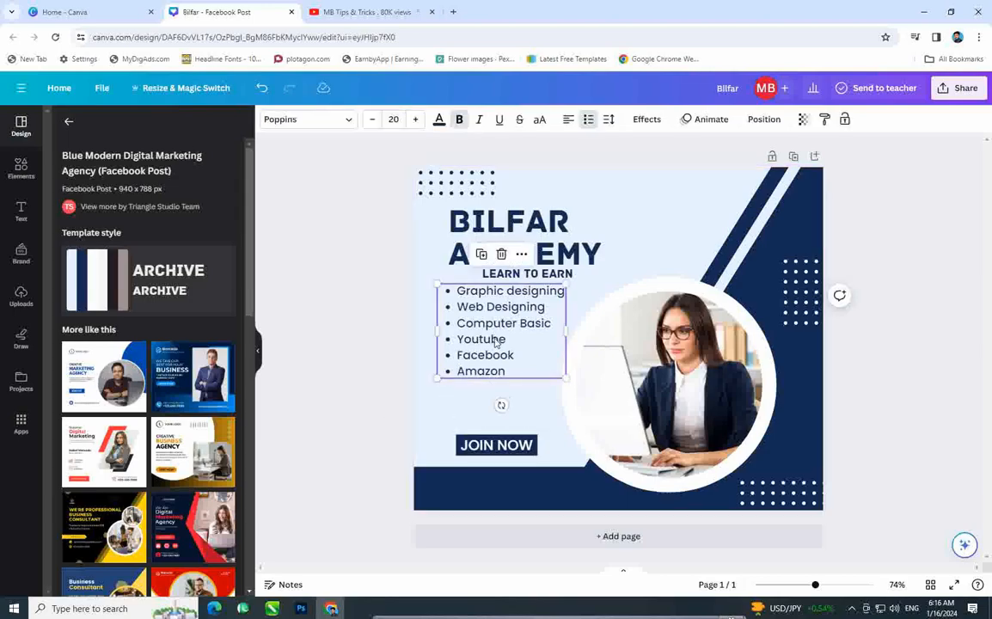
# Step: Increase the bulleted list's line spacing to about 2.1
pyautogui.click(609, 120)
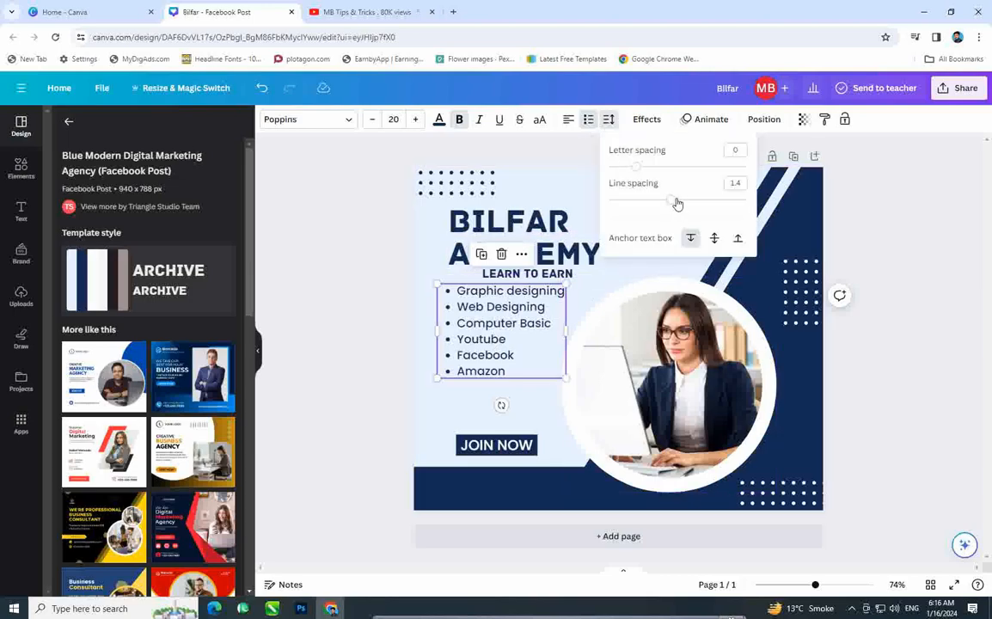
pyautogui.moveTo(677, 203); pyautogui.dragTo(720, 201)
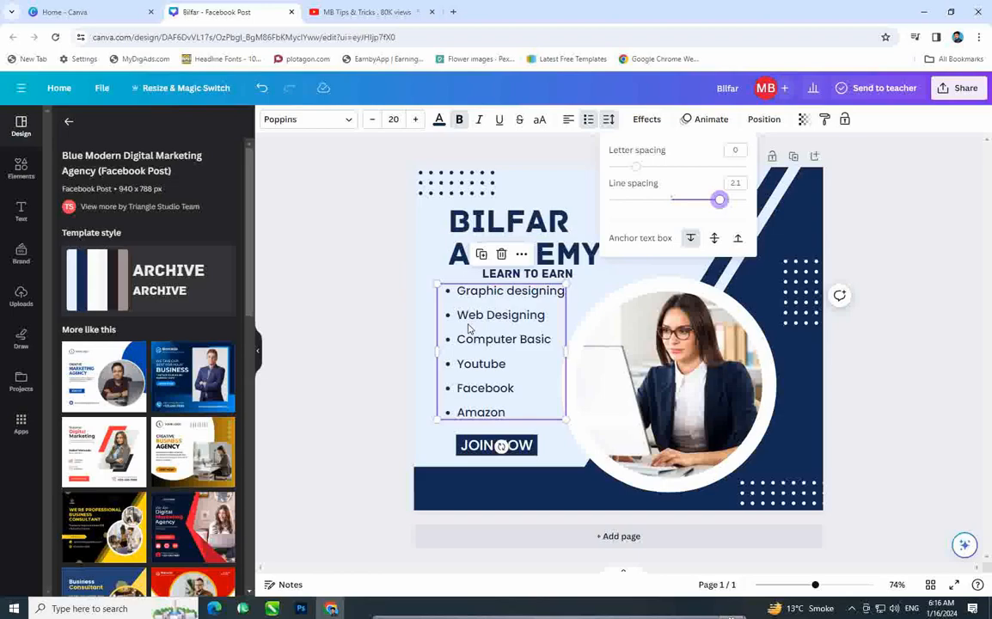
pyautogui.click(356, 324)
pyautogui.click(301, 320)
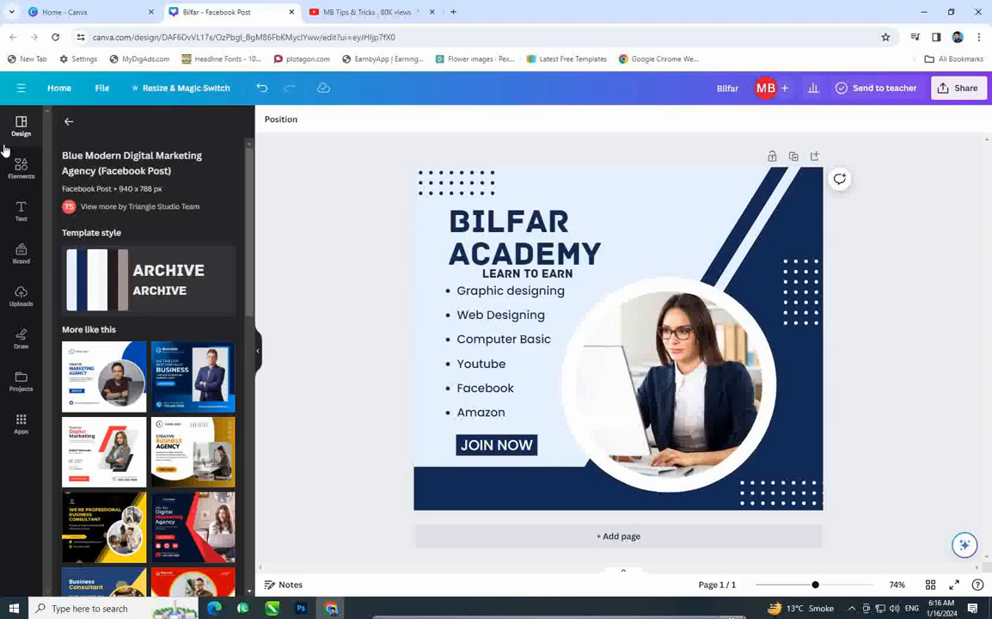
# Step: Search the Elements library for WhatsApp icons
pyautogui.click(21, 169)
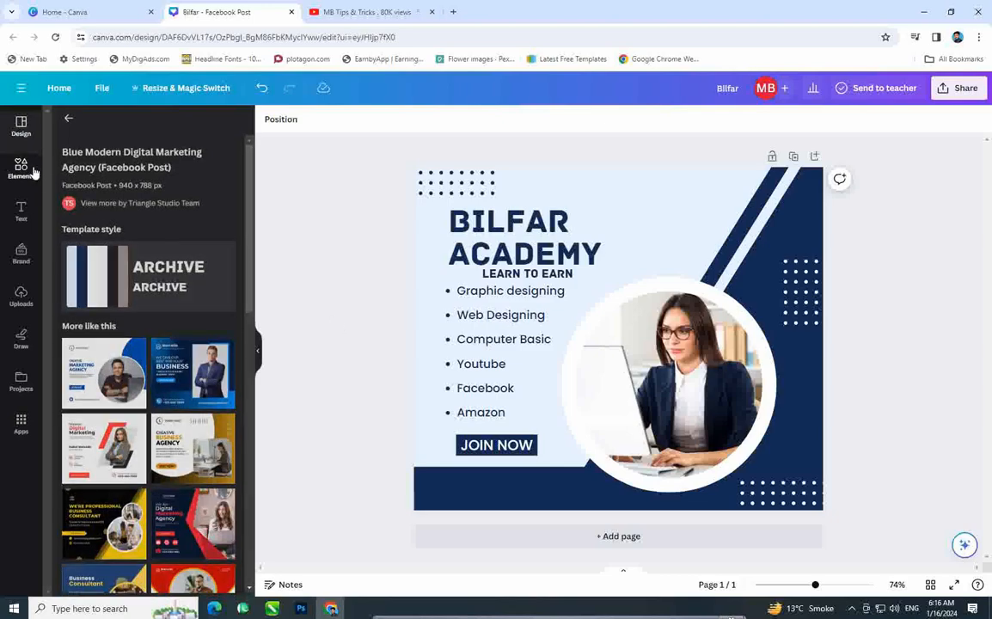
pyautogui.click(20, 126)
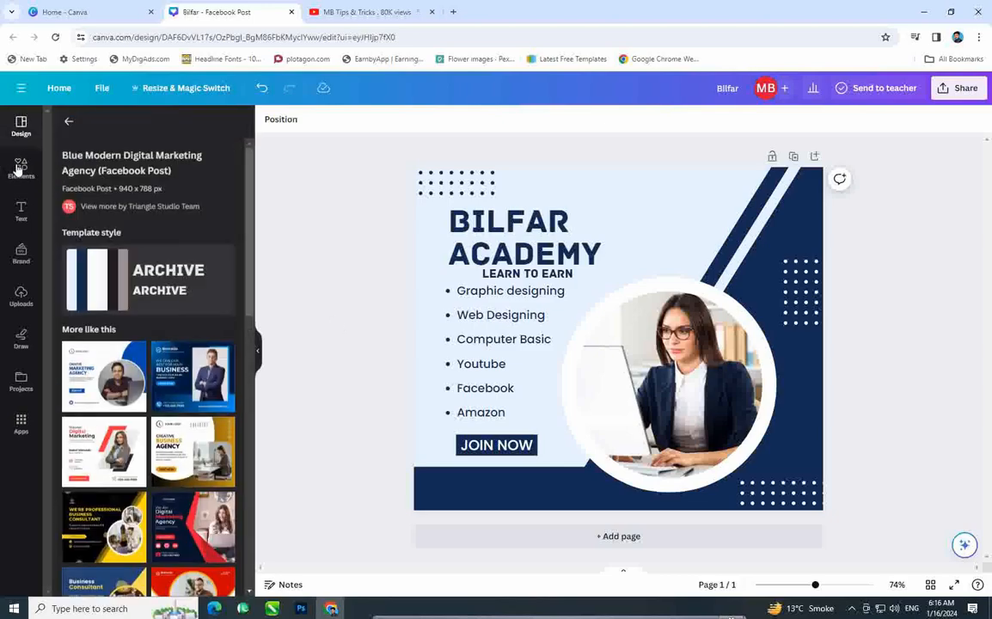
pyautogui.click(18, 163)
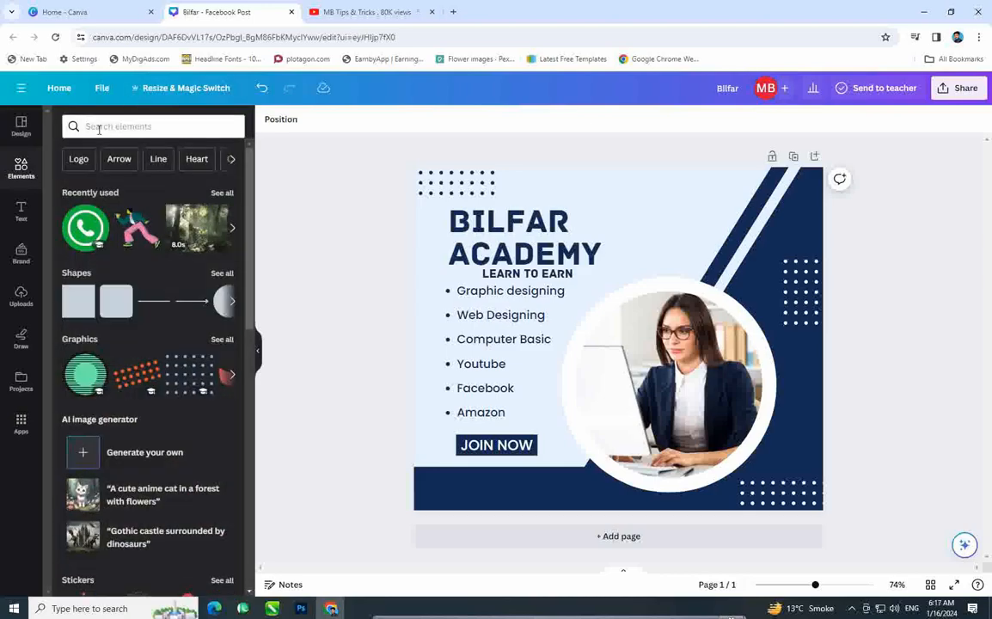
pyautogui.click(95, 126)
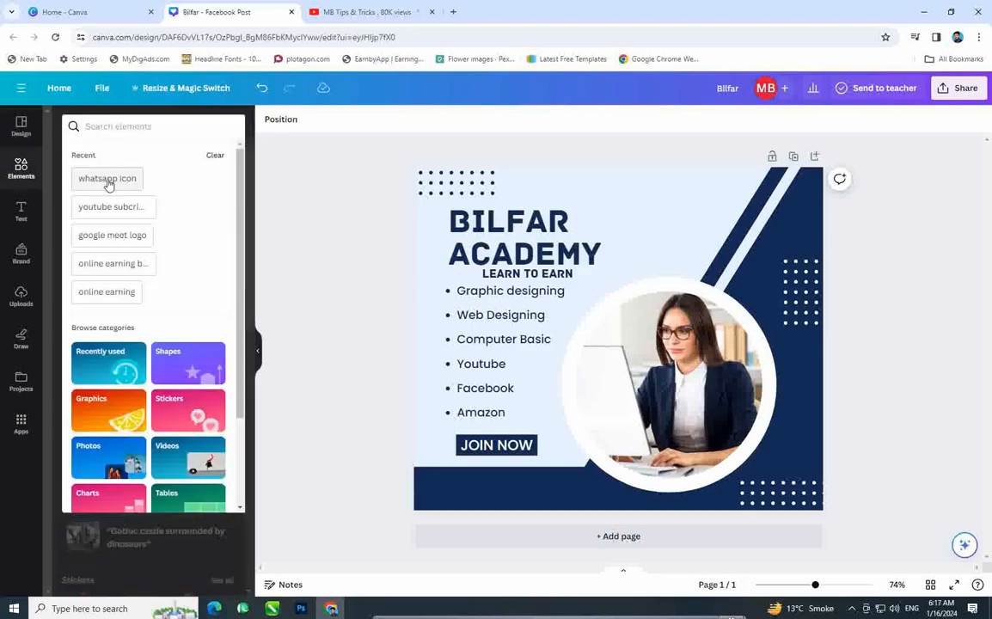
pyautogui.click(105, 181)
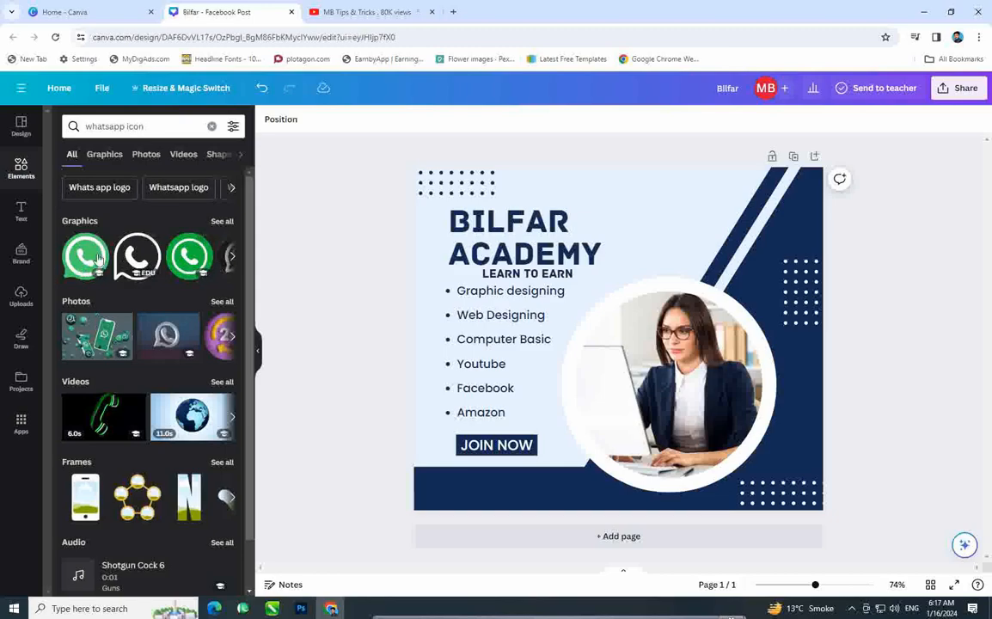
# Step: Add the green WhatsApp icon and shrink it onto the bottom navy banner
pyautogui.click(231, 257)
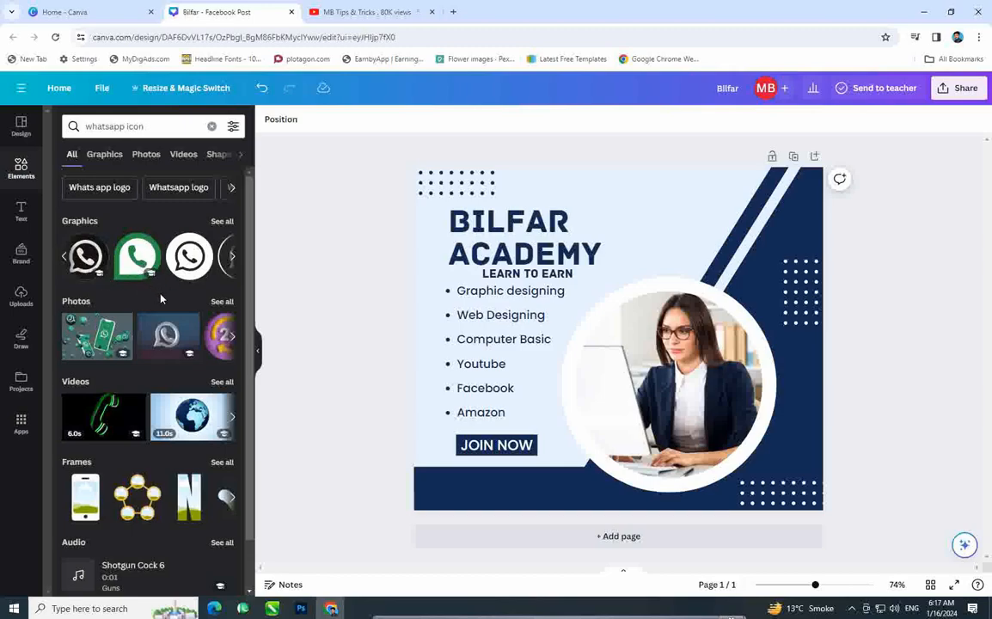
pyautogui.click(232, 259)
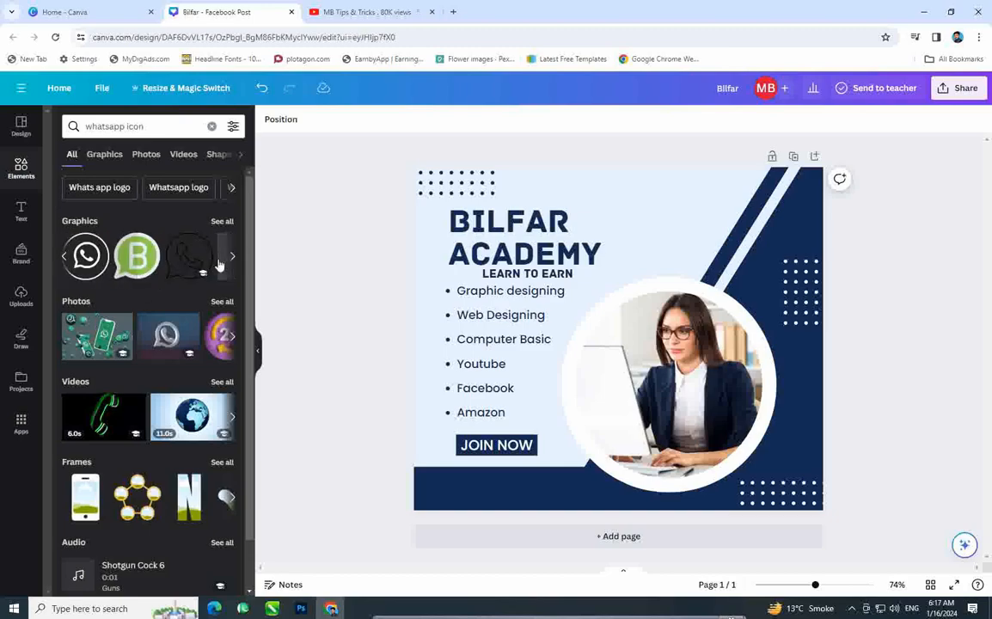
pyautogui.click(66, 261)
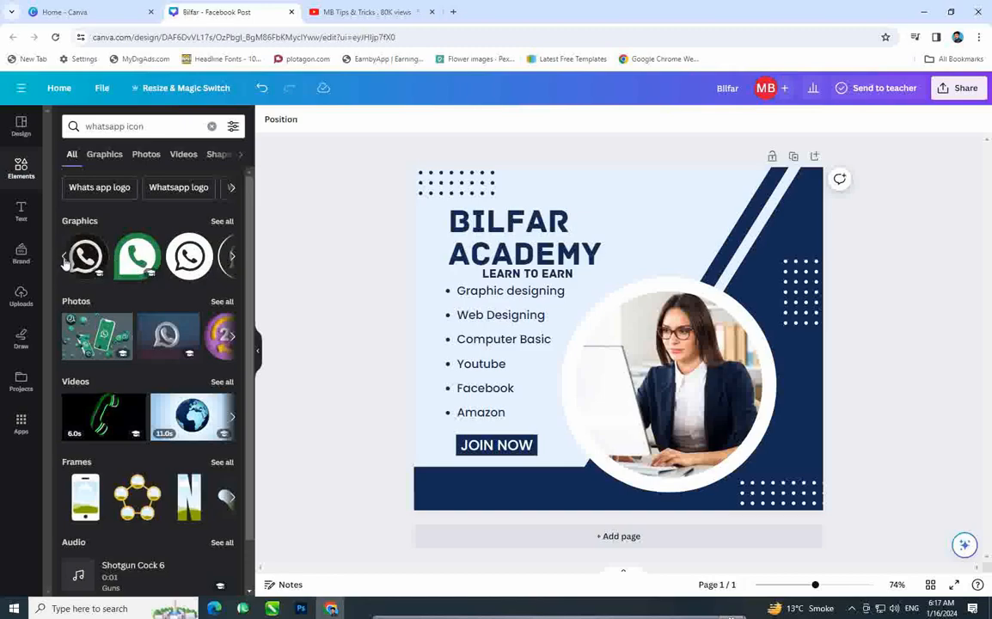
pyautogui.click(66, 261)
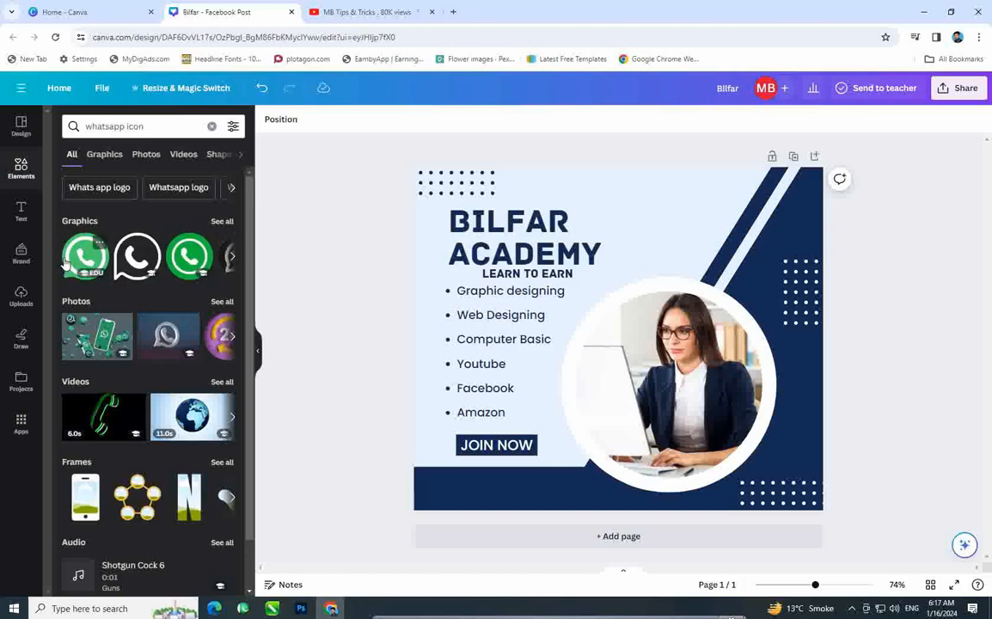
pyautogui.click(191, 262)
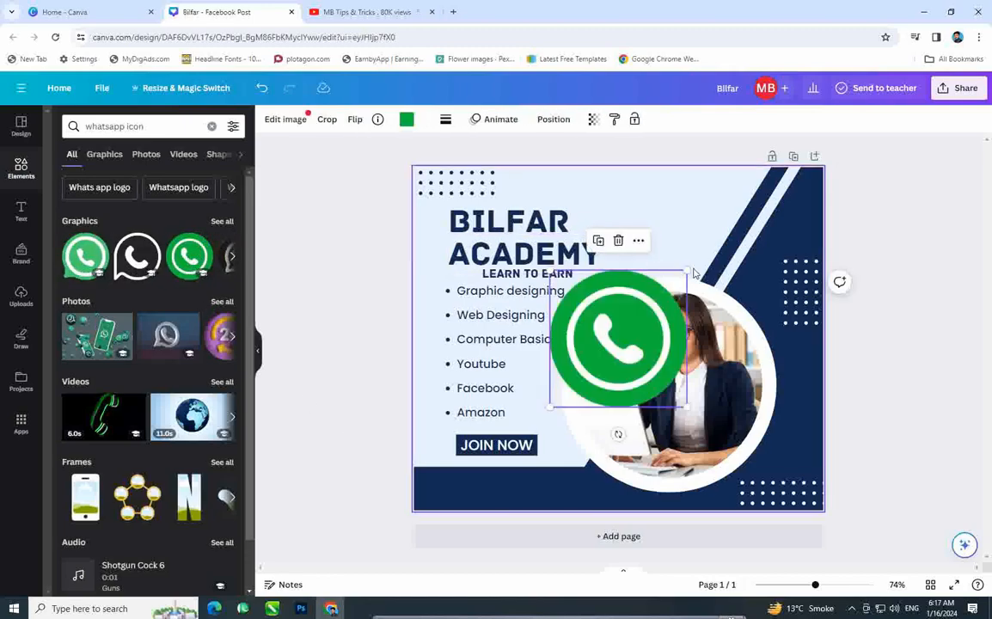
pyautogui.moveTo(688, 272); pyautogui.dragTo(434, 481)
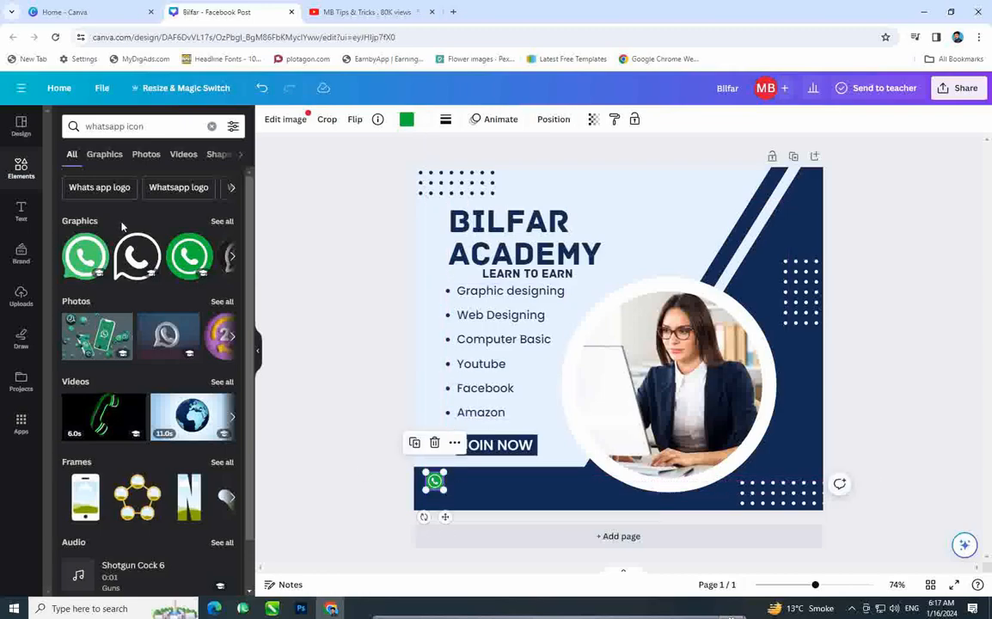
pyautogui.click(20, 211)
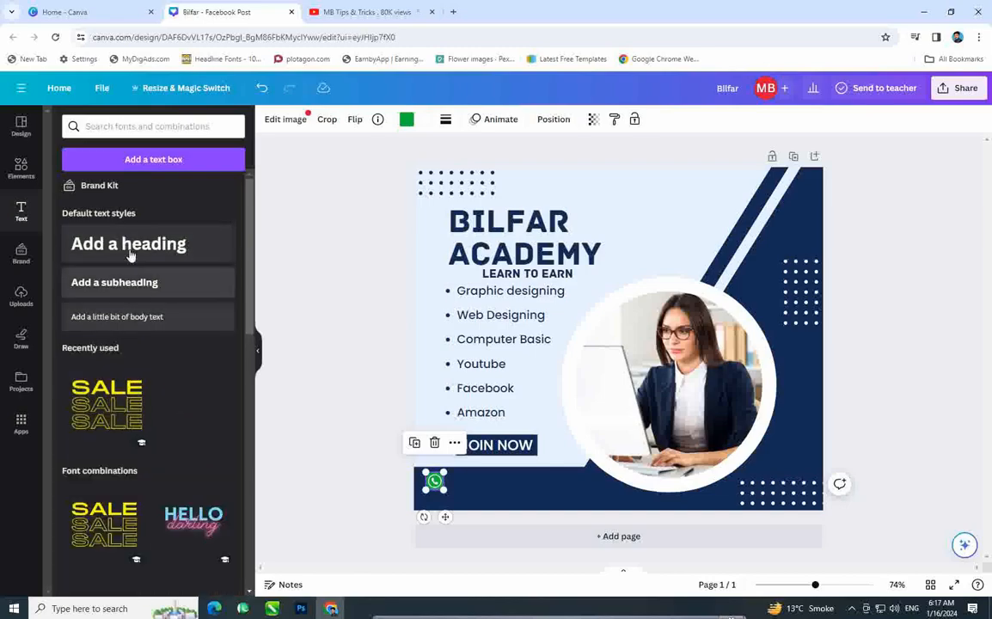
# Step: Add a text box on the navy footer containing the contact phone number
pyautogui.click(134, 318)
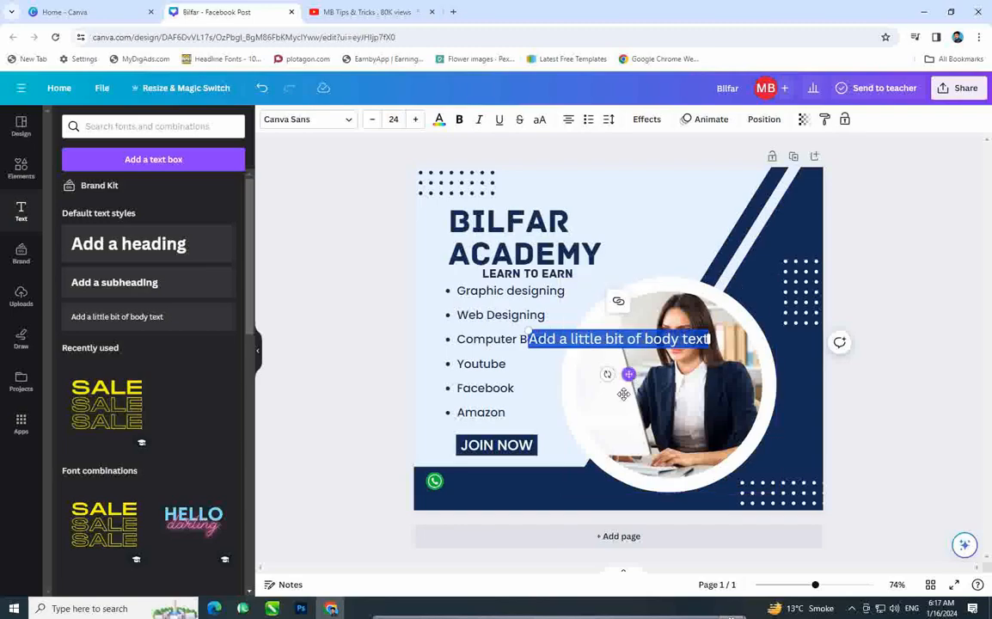
pyautogui.moveTo(628, 374); pyautogui.dragTo(554, 529)
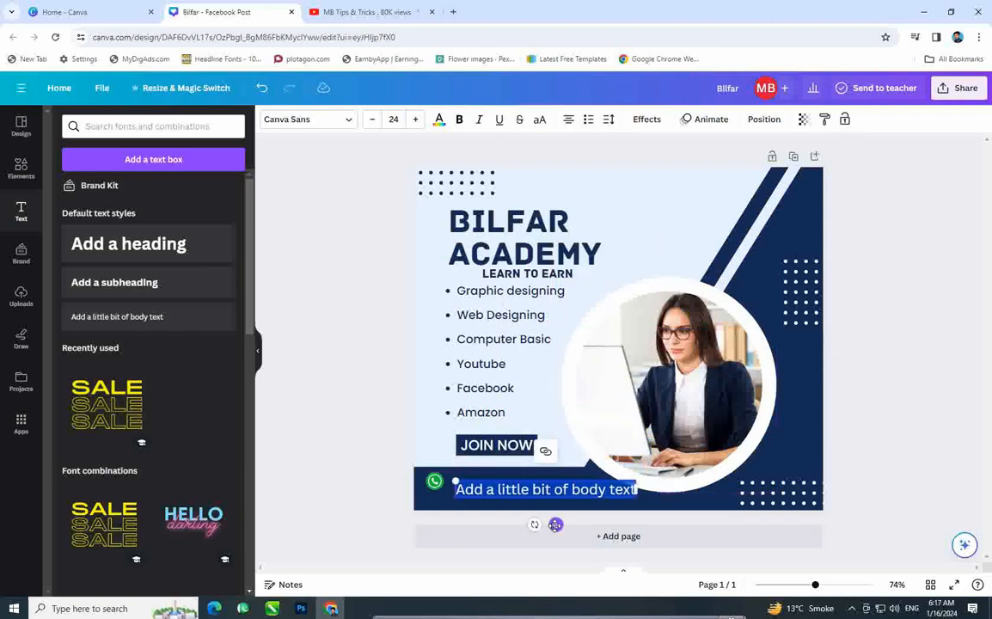
pyautogui.tripleClick(533, 491)
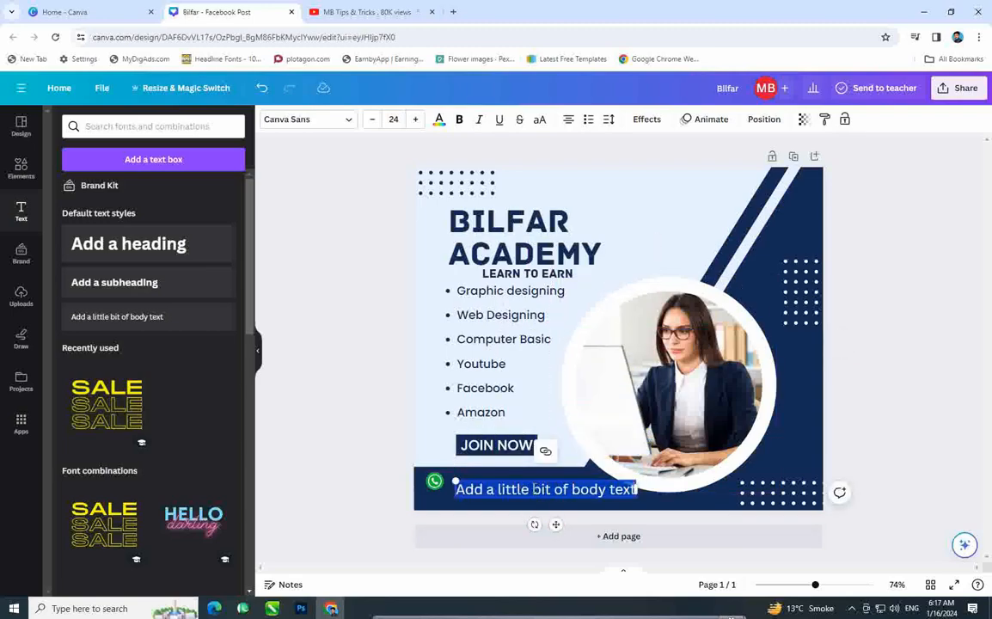
pyautogui.press('BackSpace')
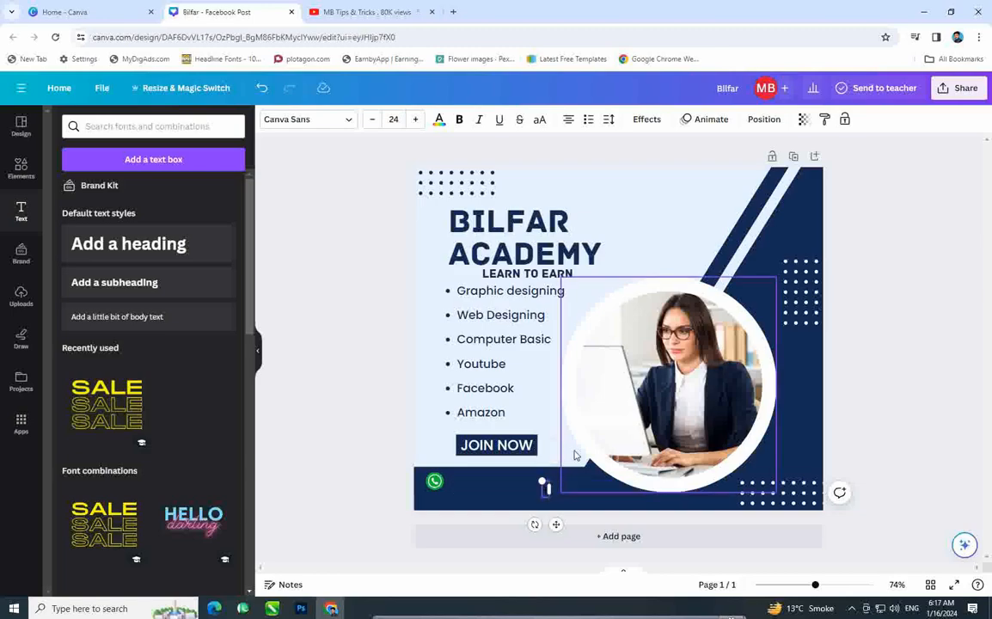
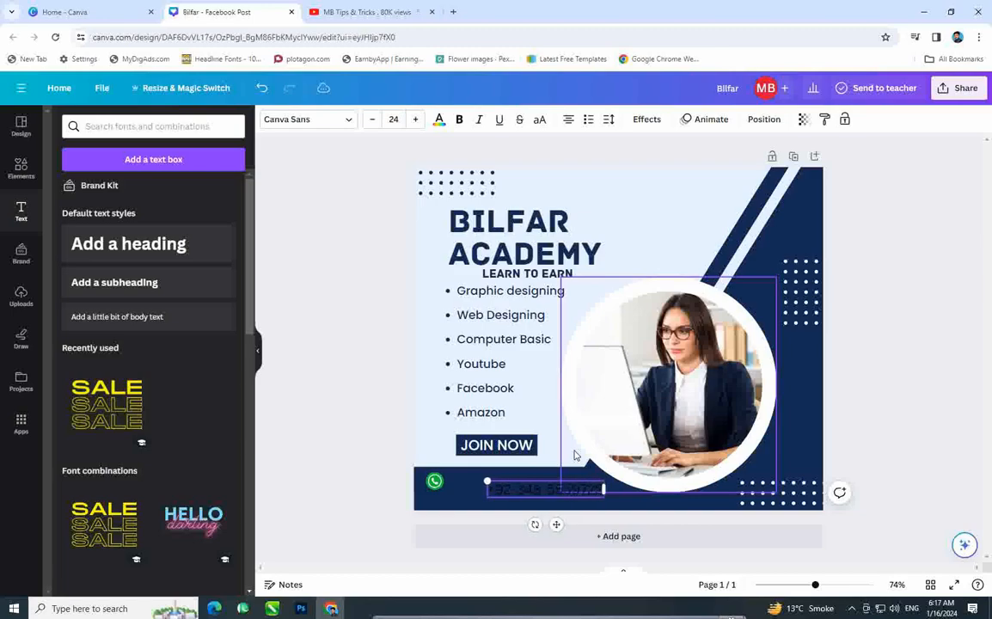
pyautogui.click(300, 465)
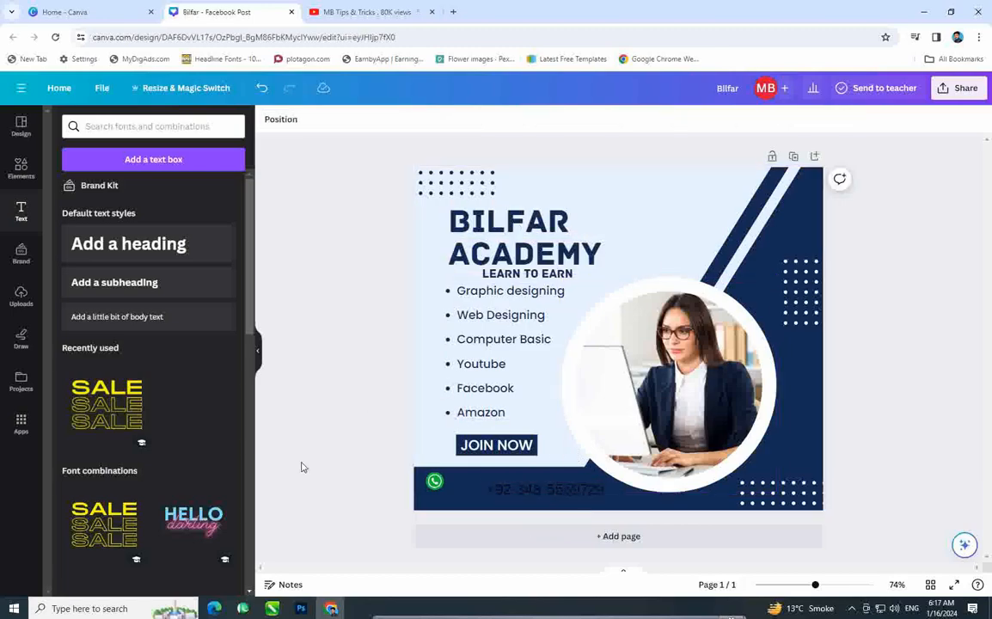
pyautogui.click(527, 487)
pyautogui.click(527, 487)
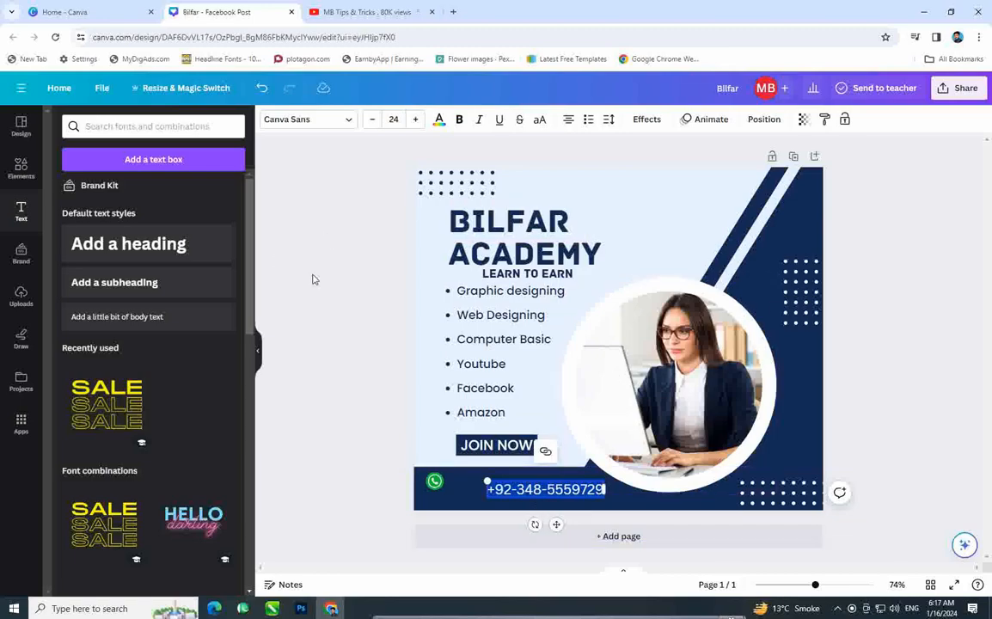
# Step: Change the phone number's font to Archive
pyautogui.click(344, 122)
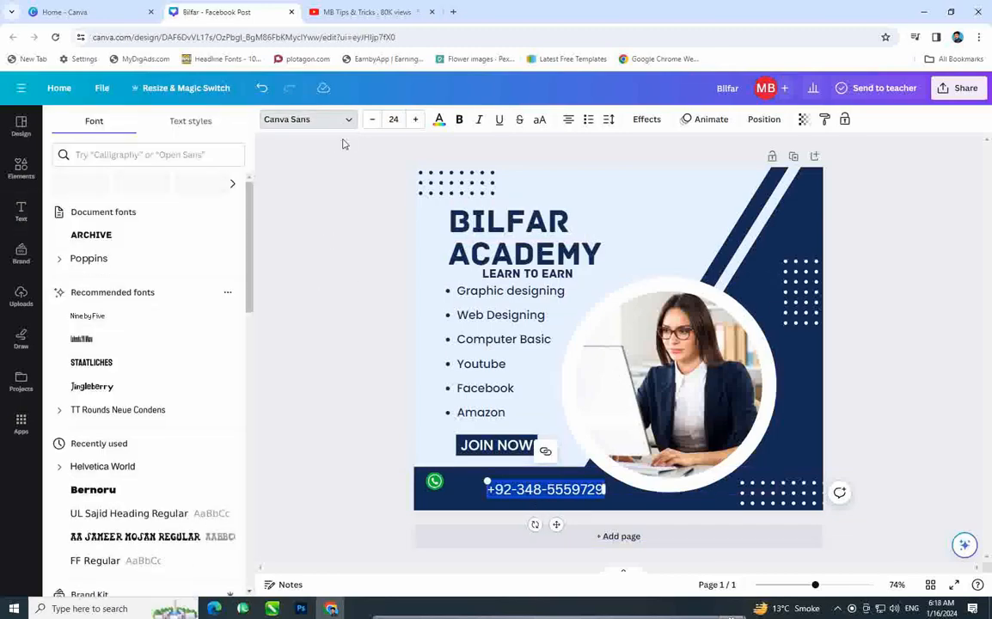
pyautogui.click(107, 238)
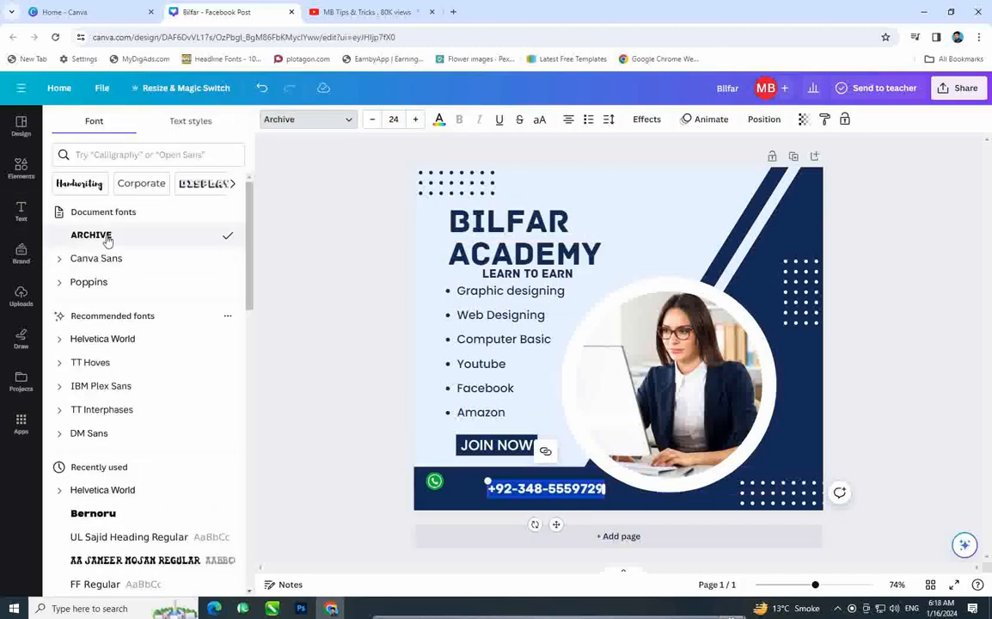
pyautogui.scroll(-4, 128, 434)
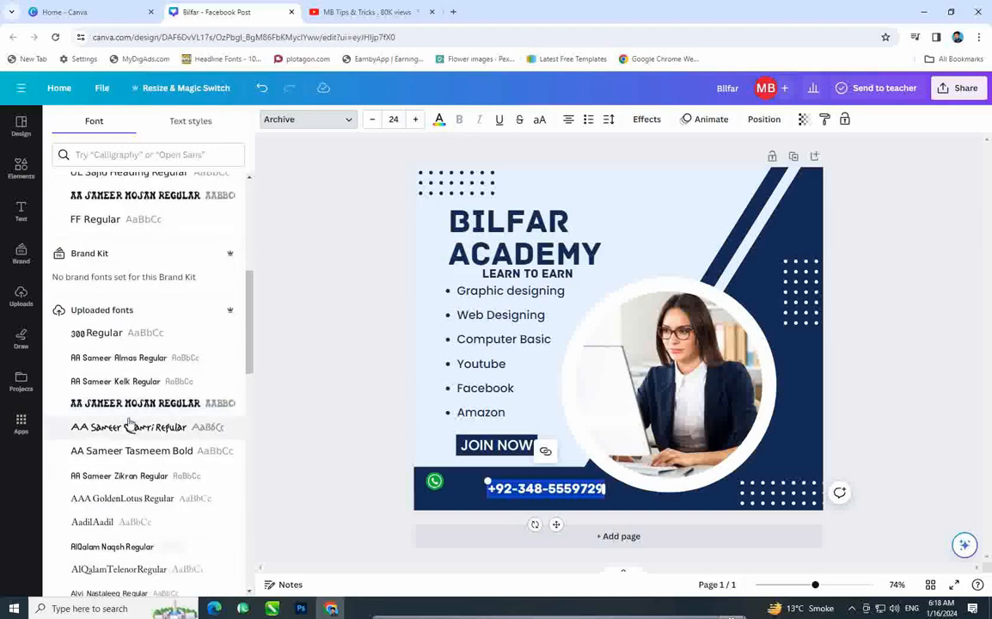
pyautogui.scroll(-10, 128, 421)
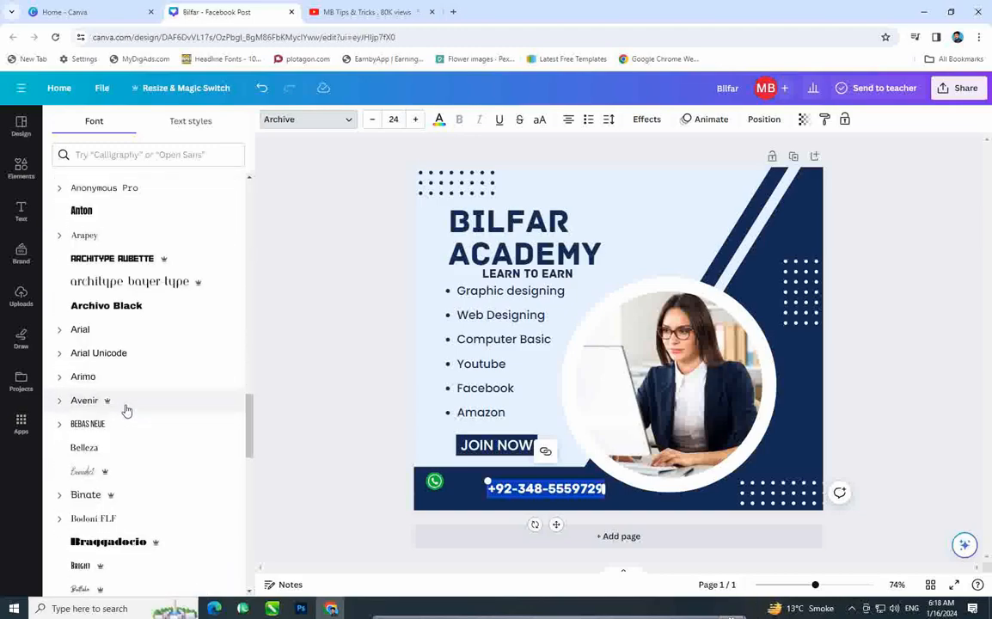
pyautogui.scroll(6, 126, 408)
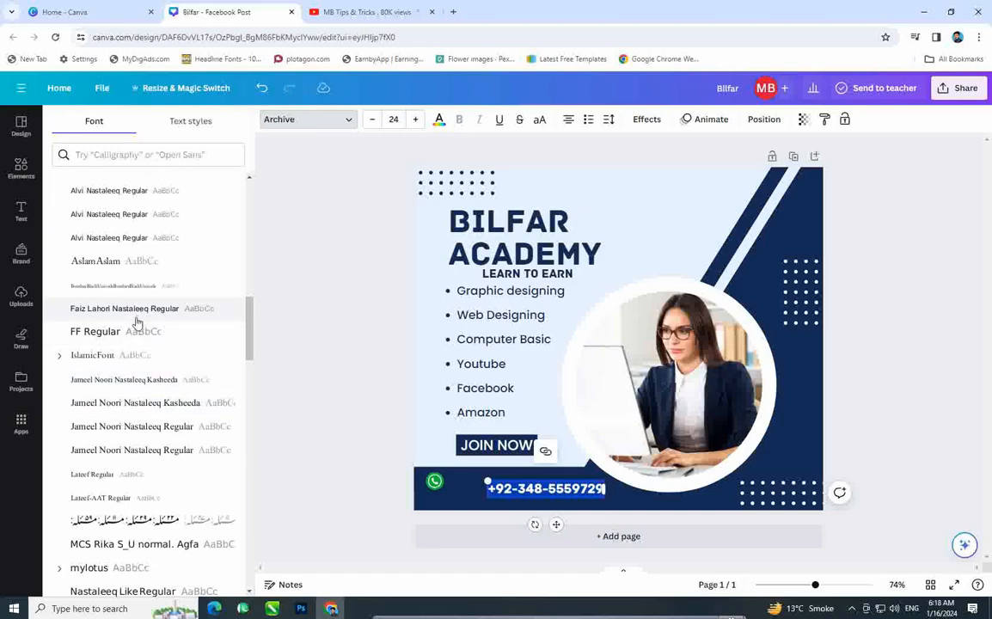
pyautogui.scroll(-10, 135, 323)
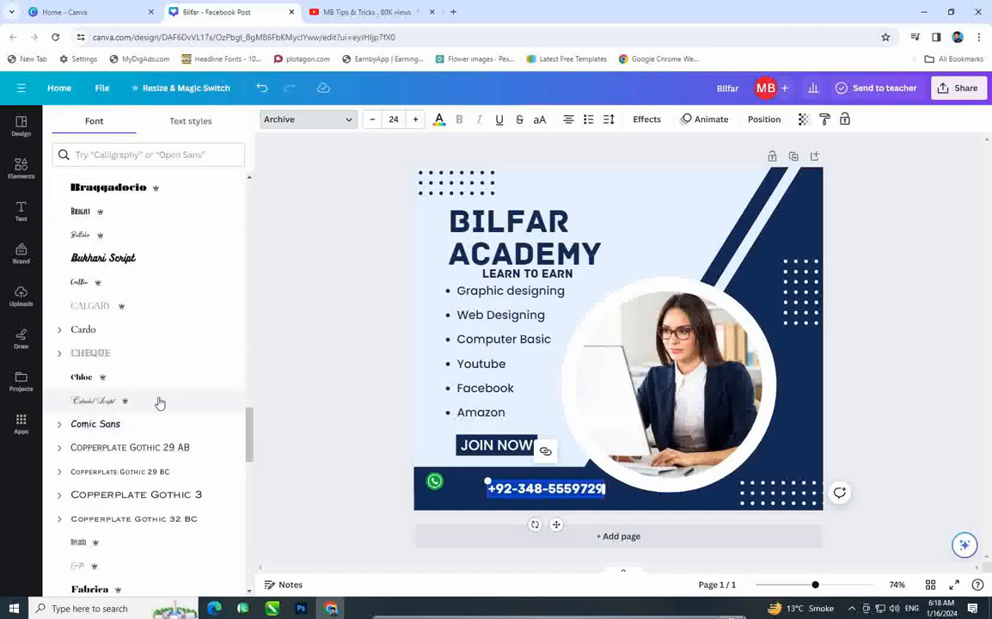
pyautogui.scroll(-3, 159, 401)
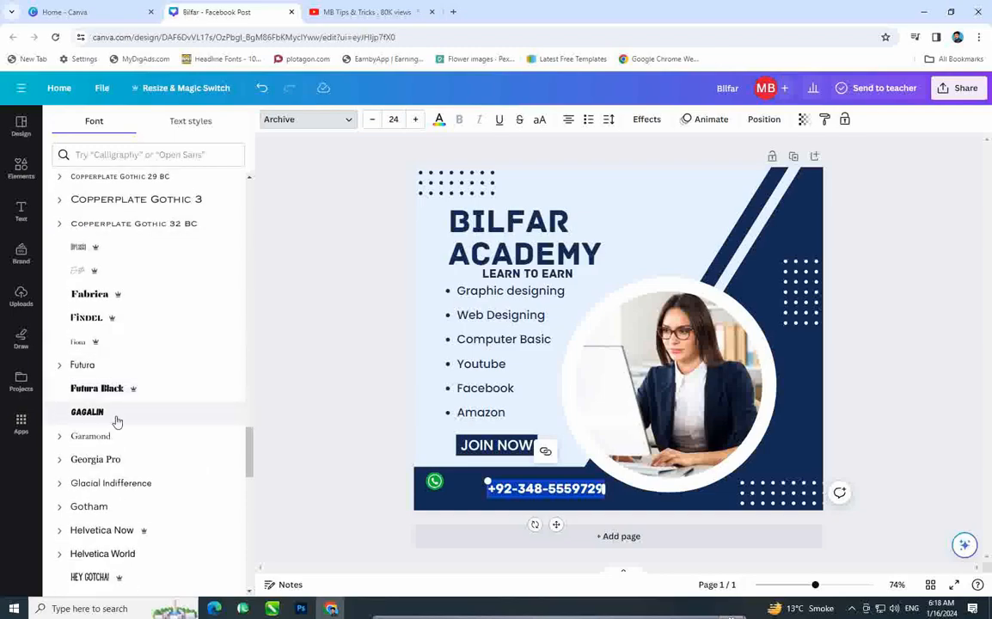
pyautogui.click(341, 396)
# Step: Select the whole phone number and review text colours, leaving it white
pyautogui.click(530, 491)
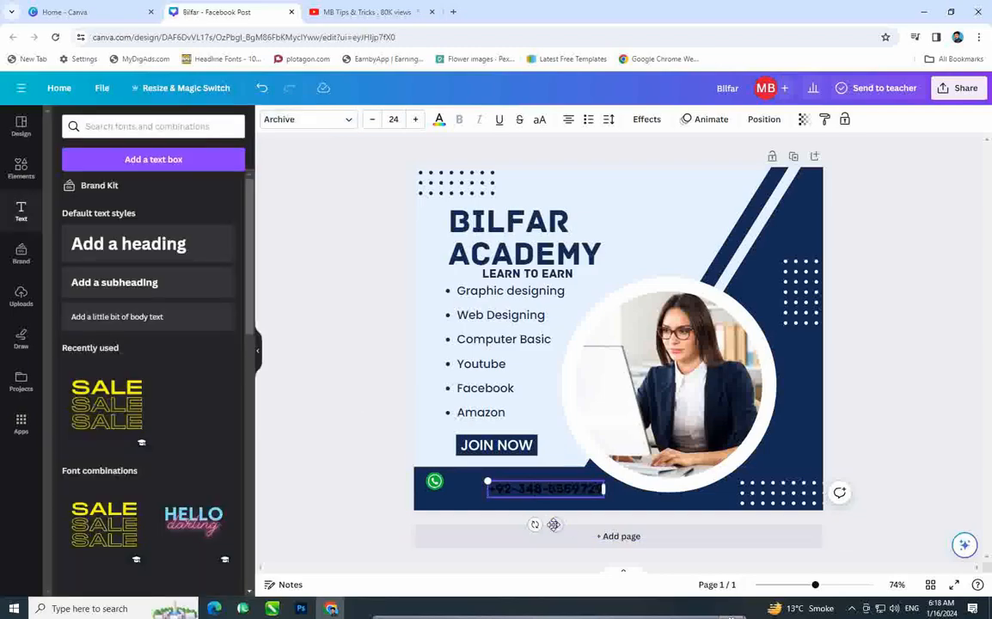
pyautogui.tripleClick(559, 496)
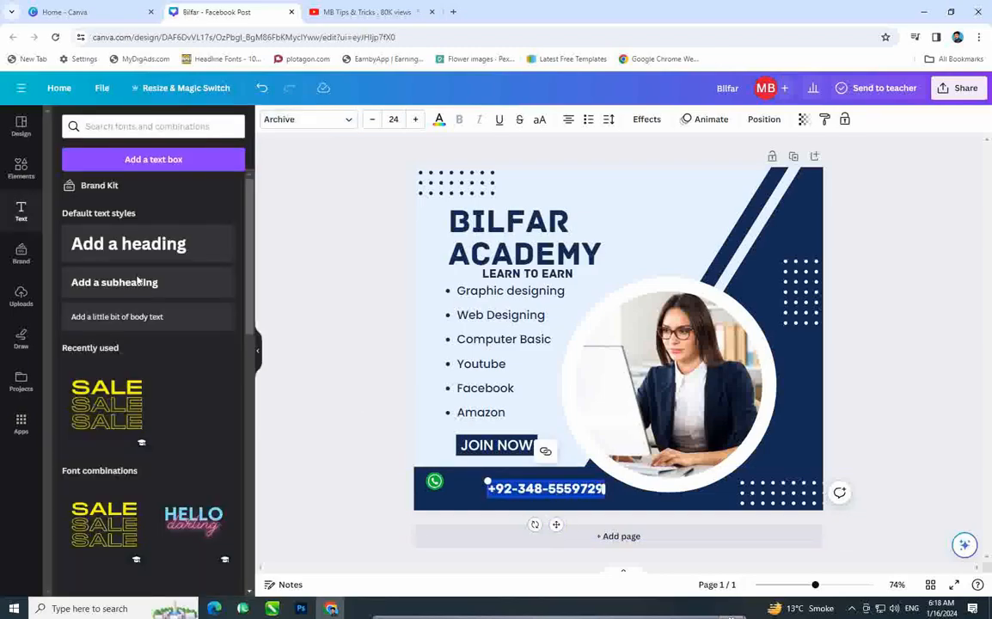
pyautogui.click(439, 120)
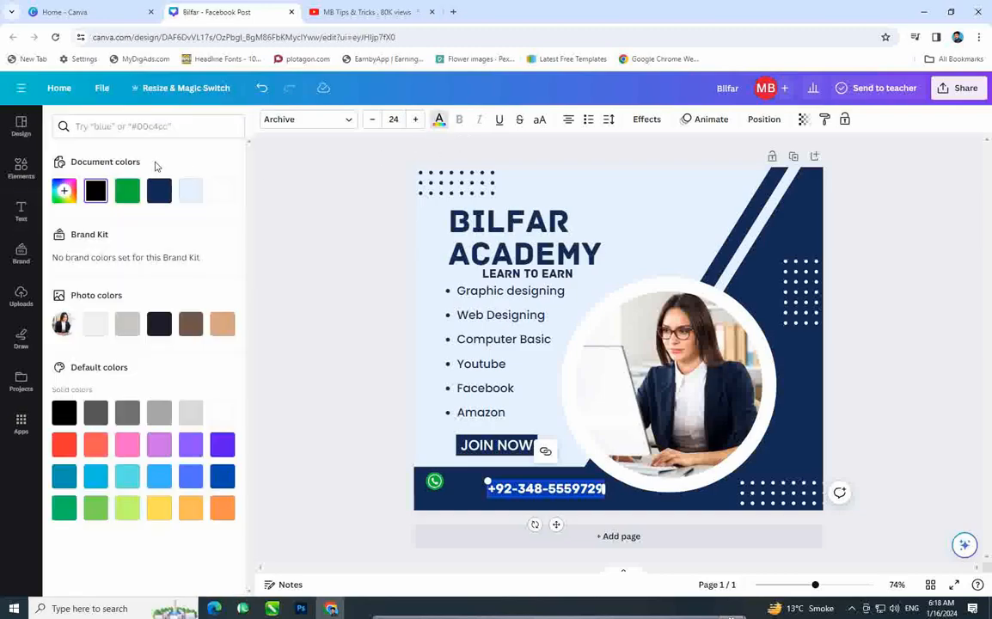
pyautogui.click(330, 334)
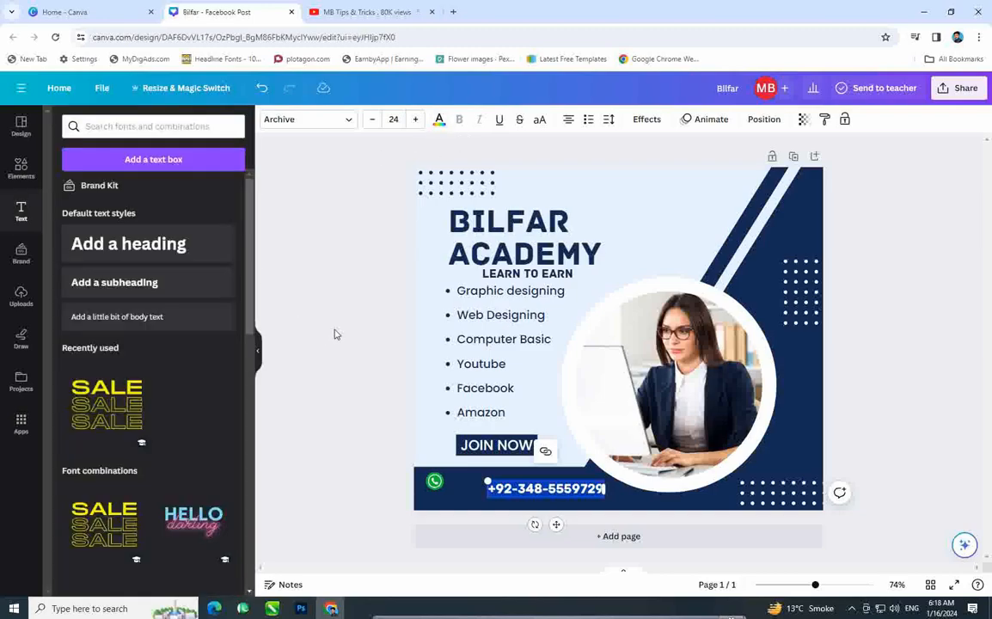
# Step: Place the phone number snugly beside the WhatsApp icon and nudge both slightly higher
pyautogui.moveTo(544, 491); pyautogui.dragTo(516, 478)
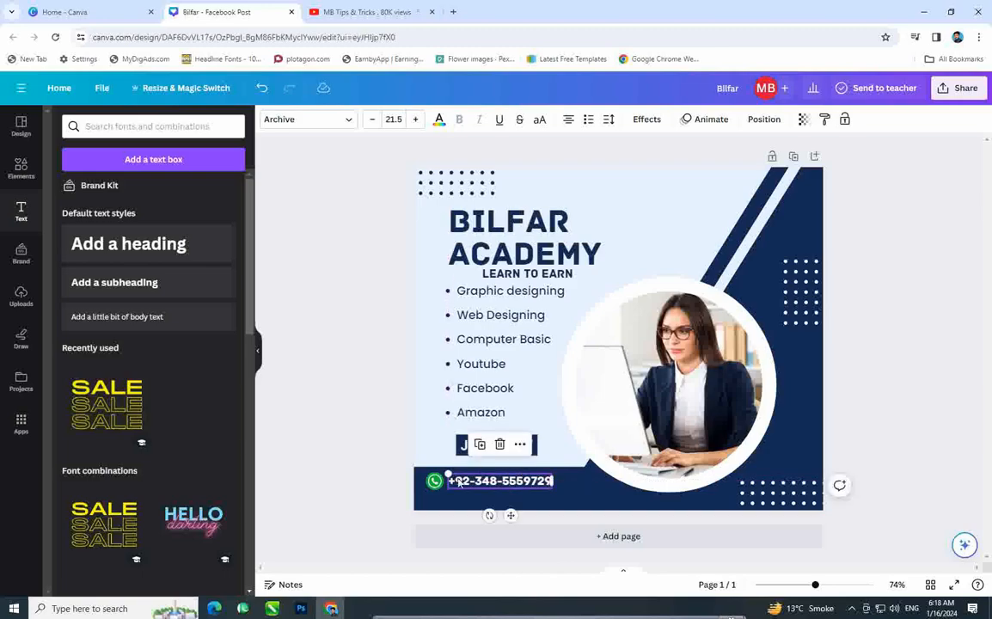
pyautogui.click(435, 483)
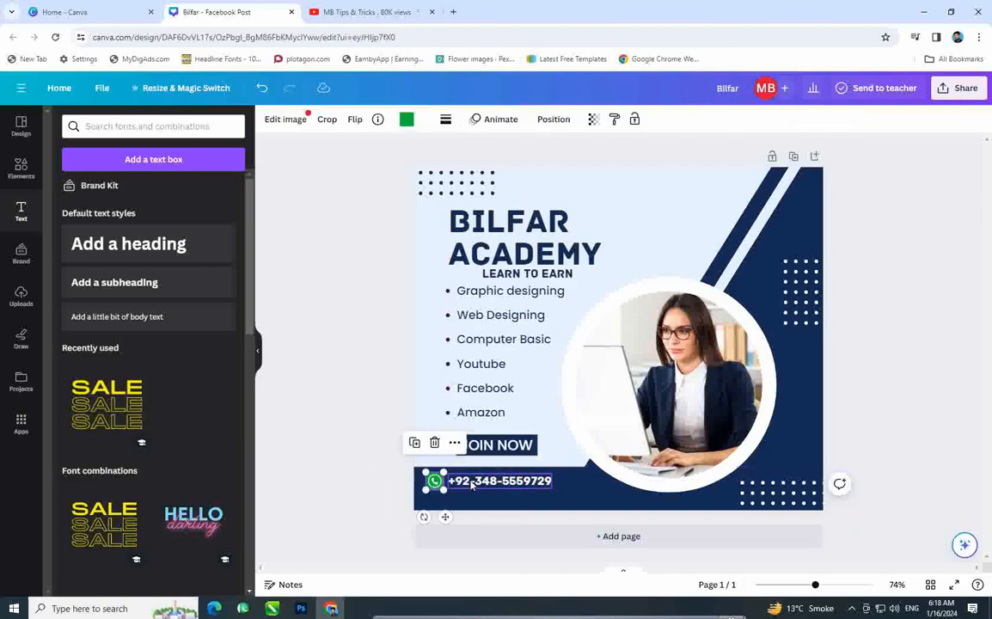
pyautogui.keyDown('shift'); pyautogui.click(472, 484); pyautogui.keyUp('shift')
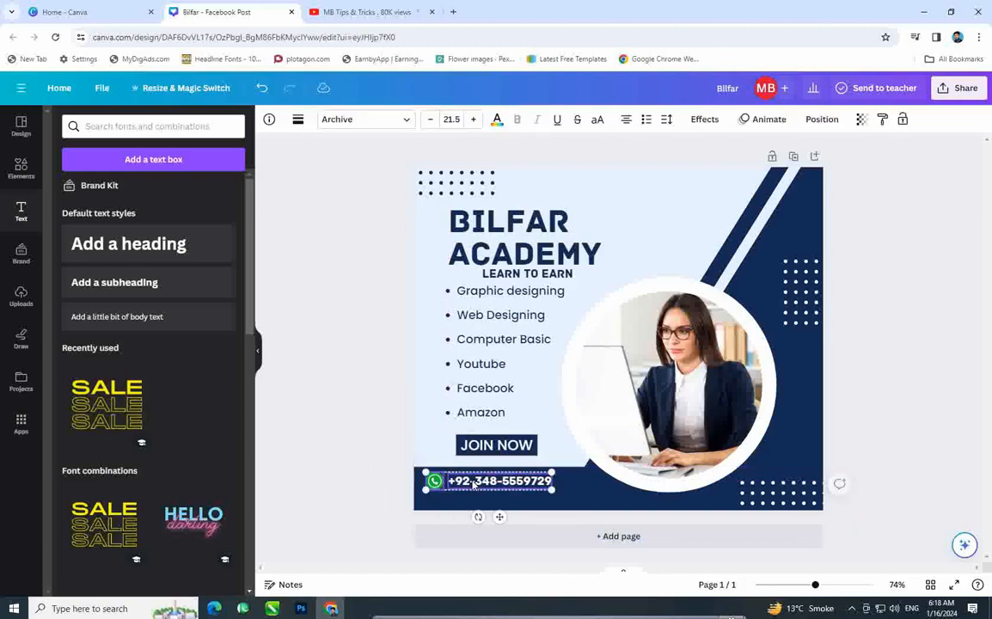
pyautogui.click(333, 479)
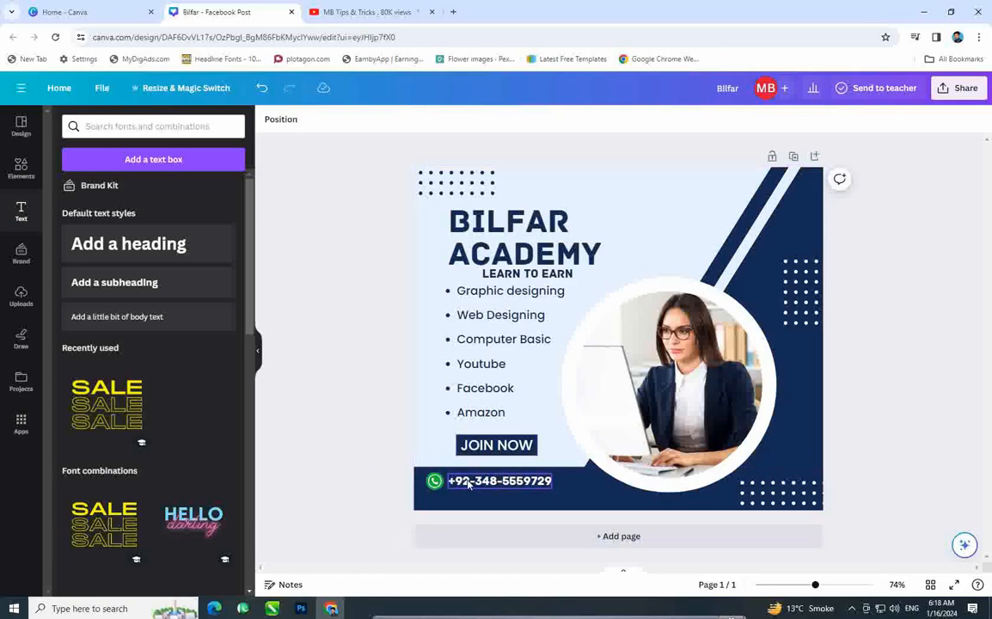
pyautogui.click(434, 480)
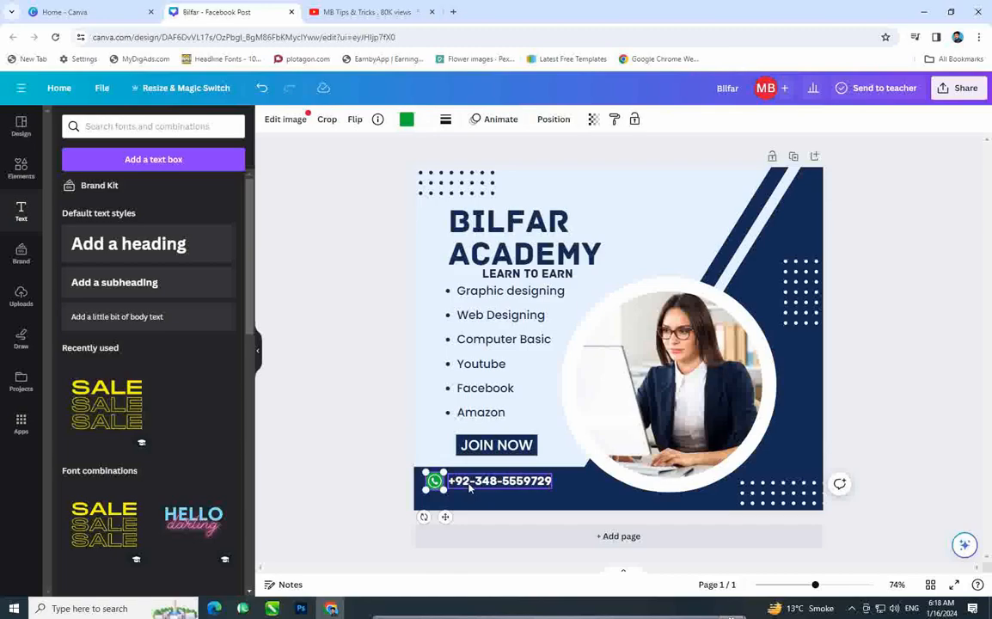
pyautogui.keyDown('shift'); pyautogui.click(468, 484); pyautogui.keyUp('shift')
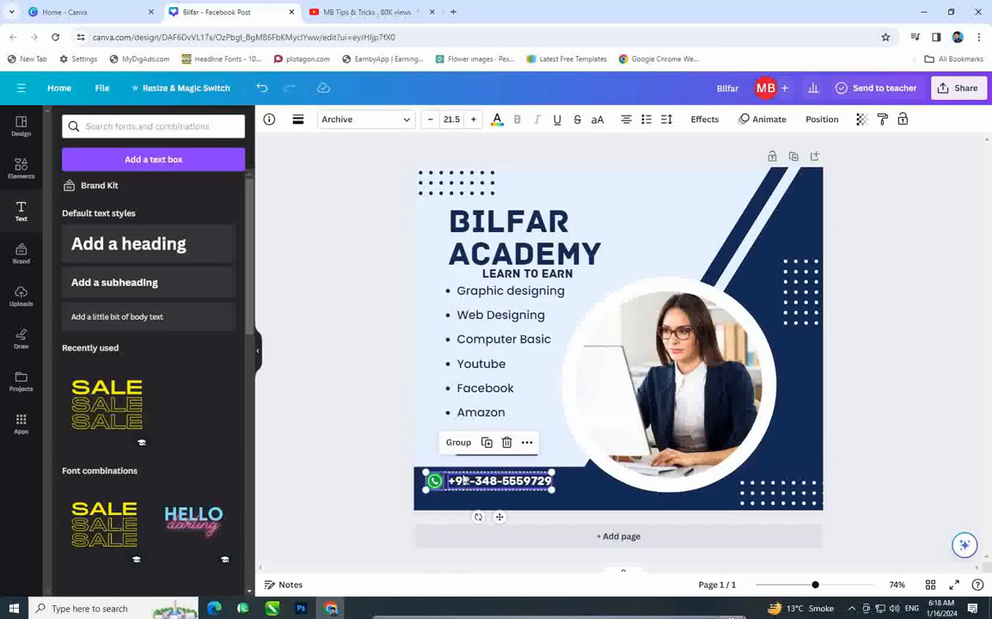
pyautogui.press('Escape')
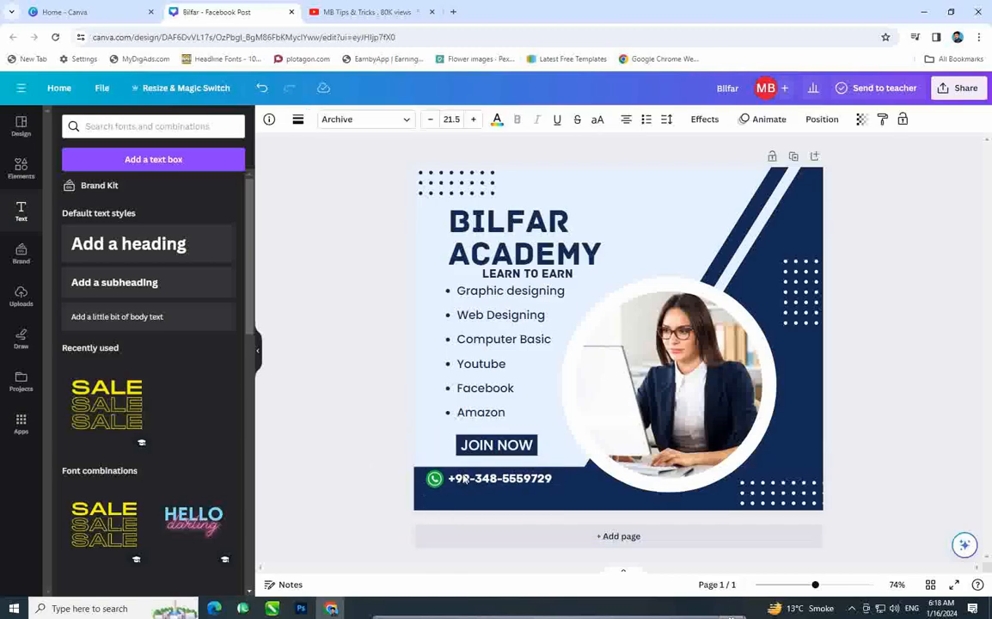
pyautogui.click(361, 346)
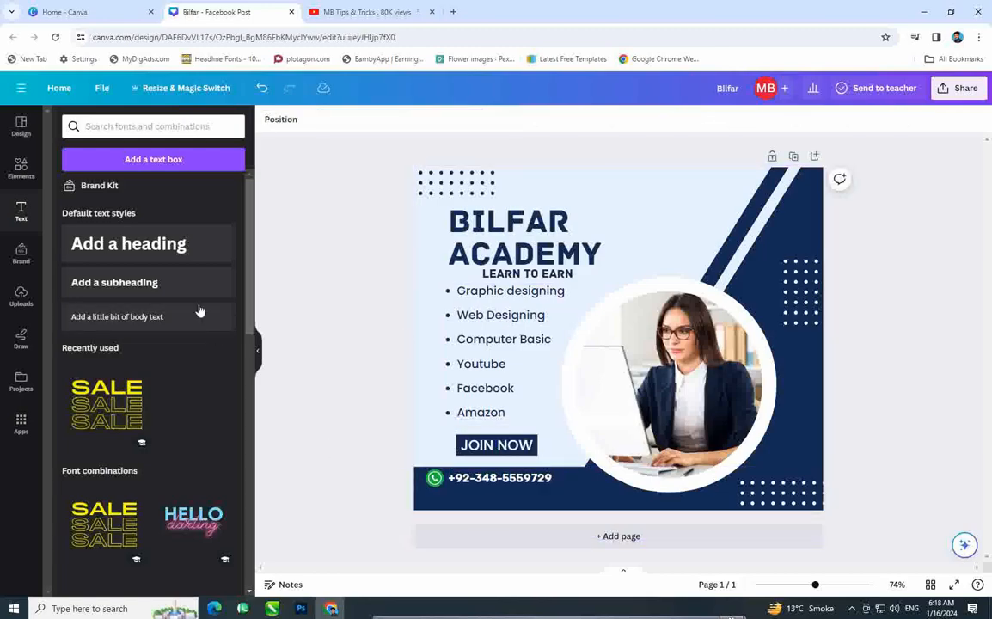
# Step: Search the Elements library for 'website icon' graphics
pyautogui.click(22, 168)
pyautogui.click(134, 126)
pyautogui.write('whatsapp icwon')
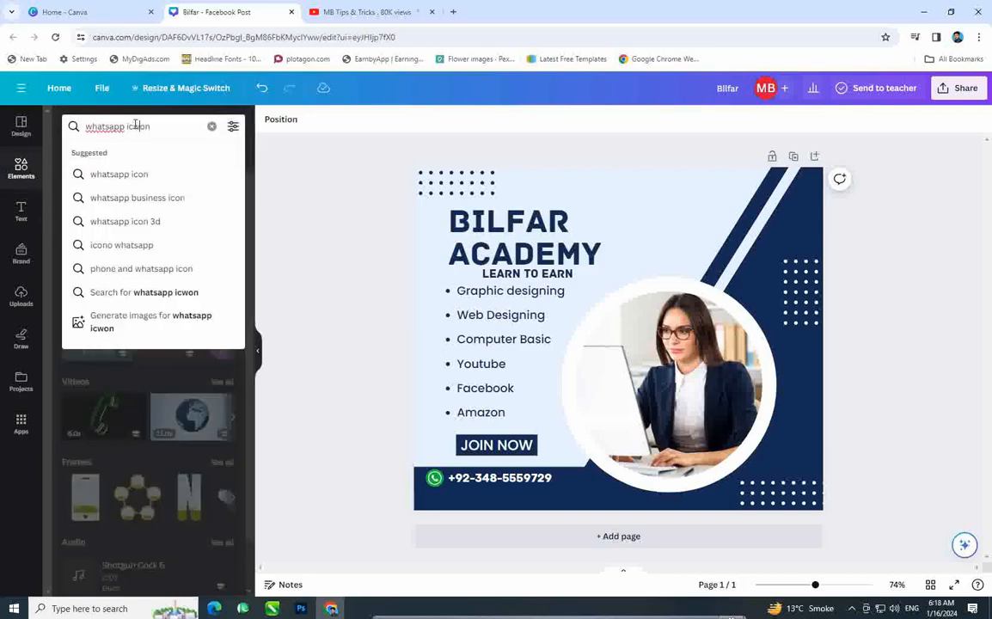
pyautogui.press('BackSpace')
pyautogui.press('BackSpace')
pyautogui.press('BackSpace')
pyautogui.press('BackSpace')
pyautogui.press('BackSpace')
pyautogui.press('BackSpace')
pyautogui.press('BackSpace')
pyautogui.press('BackSpace')
pyautogui.press('BackSpace')
pyautogui.press('BackSpace')
pyautogui.press('BackSpace')
pyautogui.press('BackSpace')
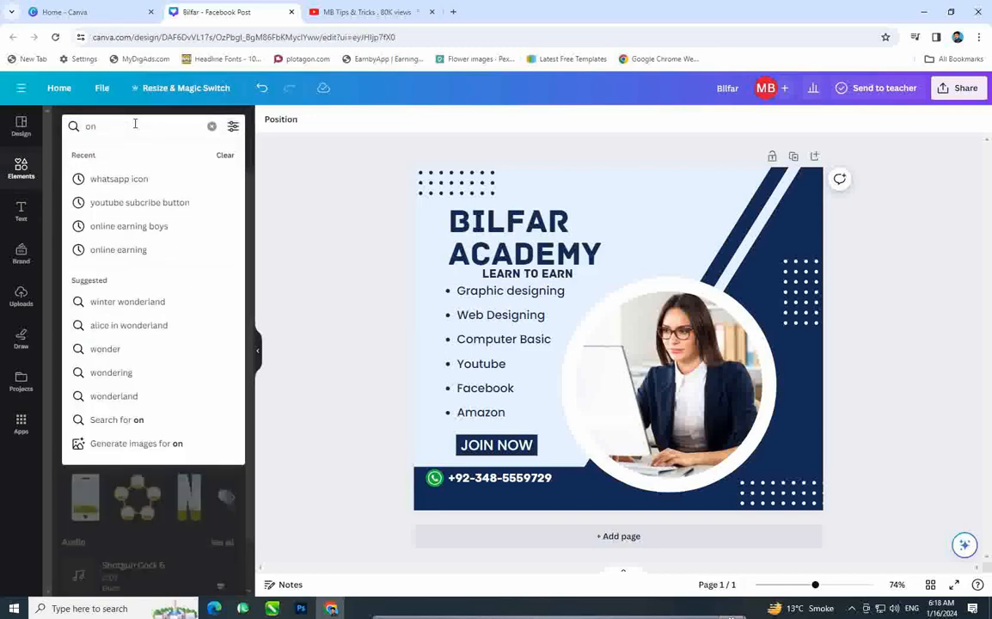
pyautogui.press('Right')
pyautogui.write('\\')
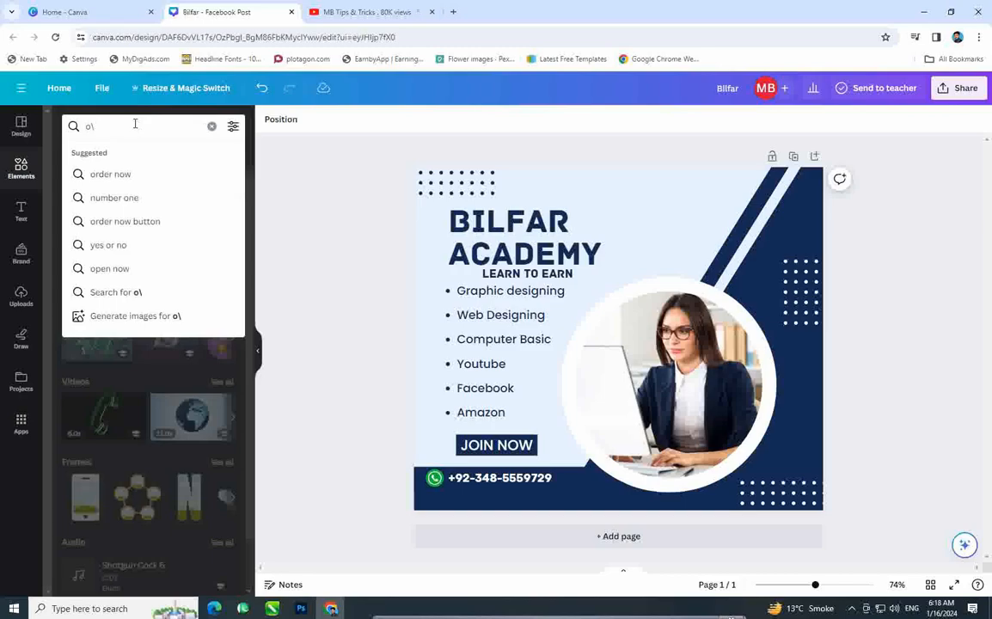
pyautogui.press('BackSpace')
pyautogui.press('BackSpace')
pyautogui.write('web')
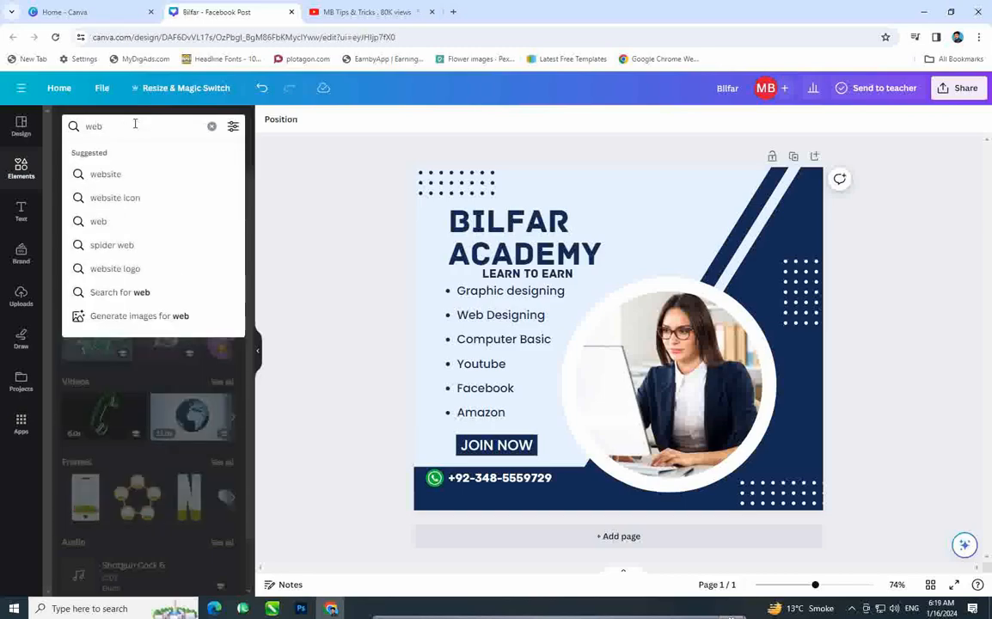
pyautogui.press('Down')
pyautogui.press('Down')
pyautogui.press('Return')
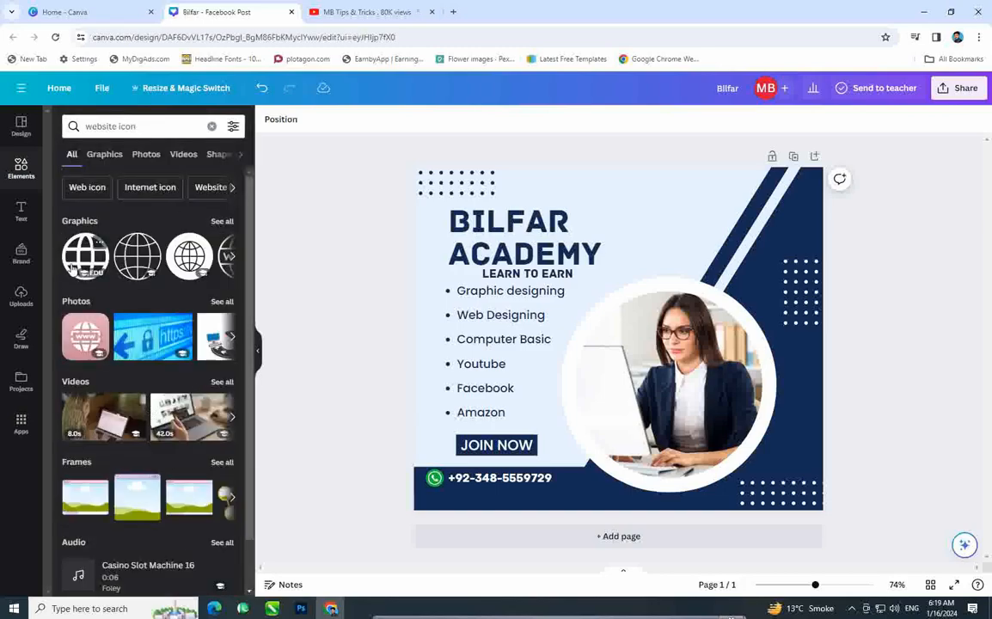
# Step: Add the WWW globe graphic and shrink it below the WhatsApp icon
pyautogui.click(232, 257)
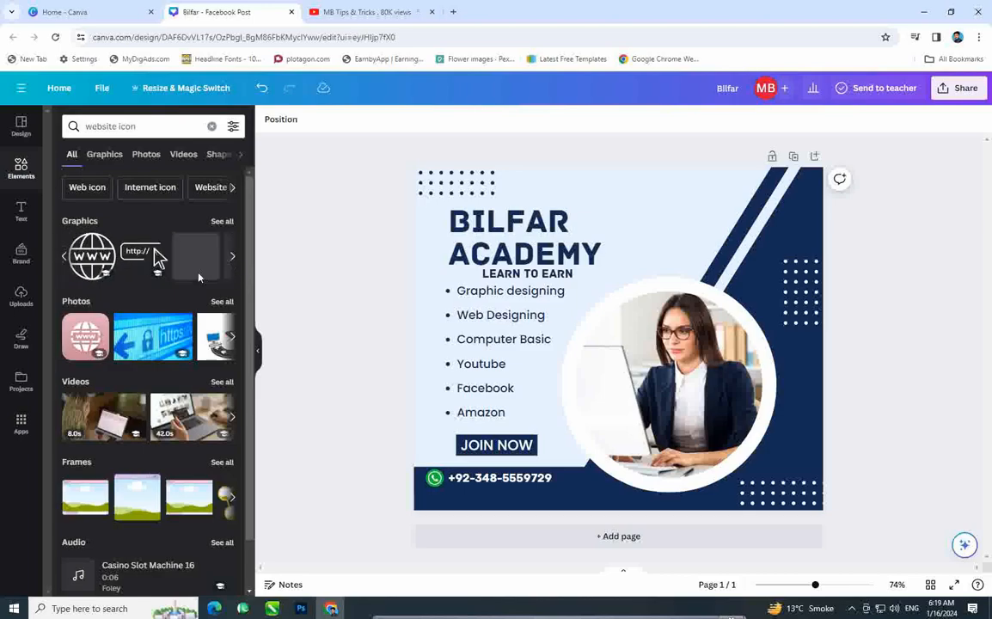
pyautogui.click(85, 256)
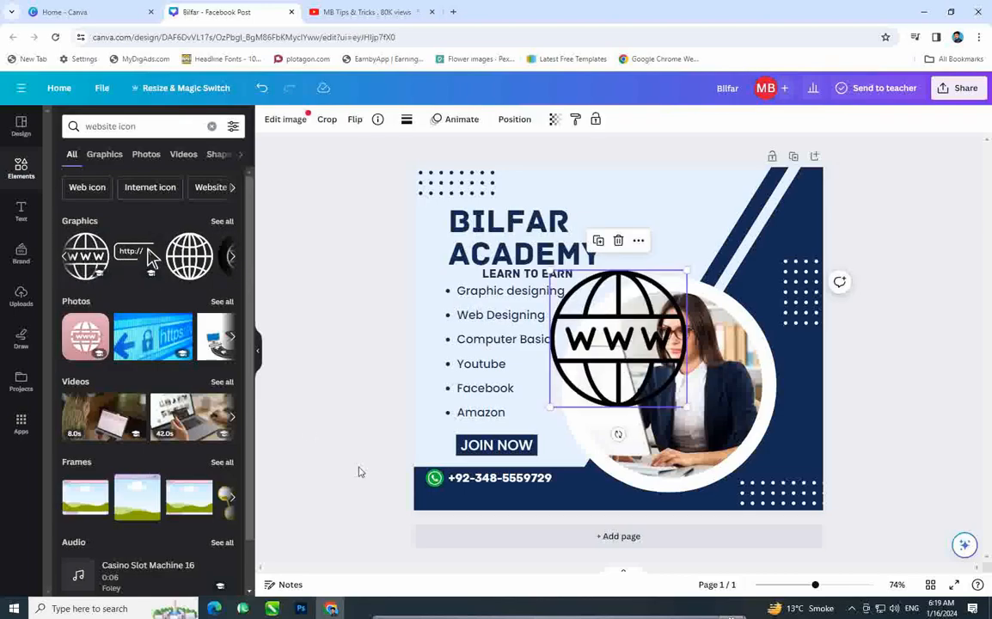
pyautogui.moveTo(686, 270); pyautogui.dragTo(435, 500)
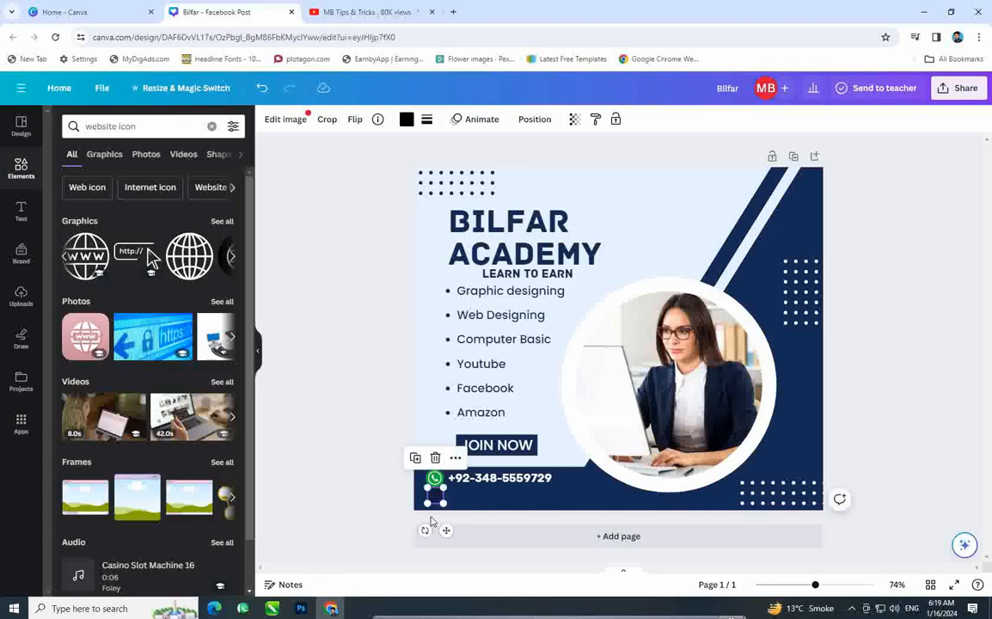
# Step: Recolour the small www globe icon with the green document colour
pyautogui.click(430, 517)
pyautogui.scroll(2, 447, 512)
pyautogui.scroll(3, 447, 512)
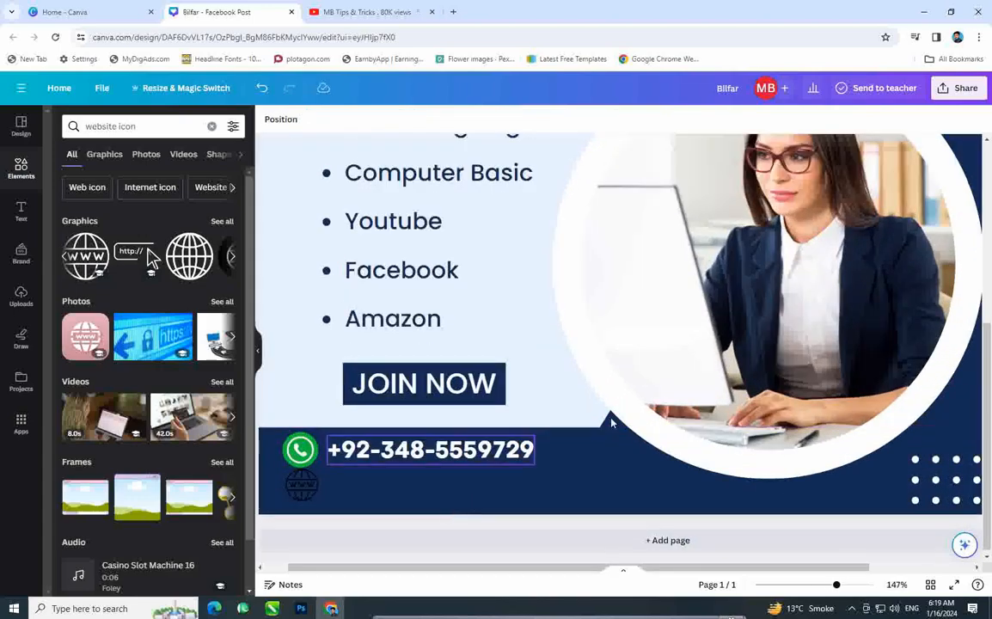
pyautogui.scroll(-2, 277, 518)
pyautogui.scroll(2, 278, 517)
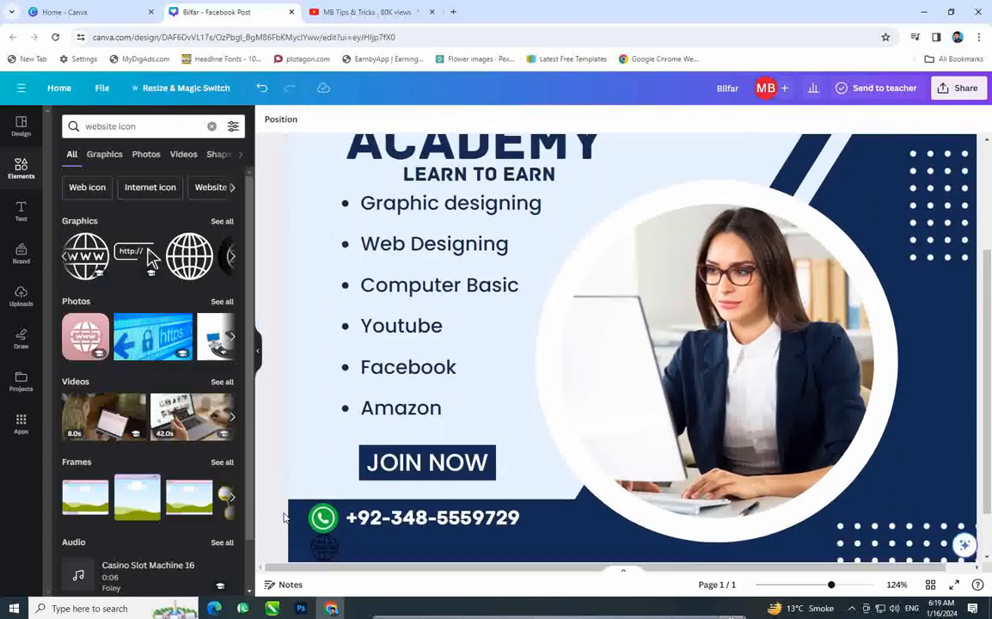
pyautogui.scroll(-1, 264, 505)
pyautogui.click(318, 491)
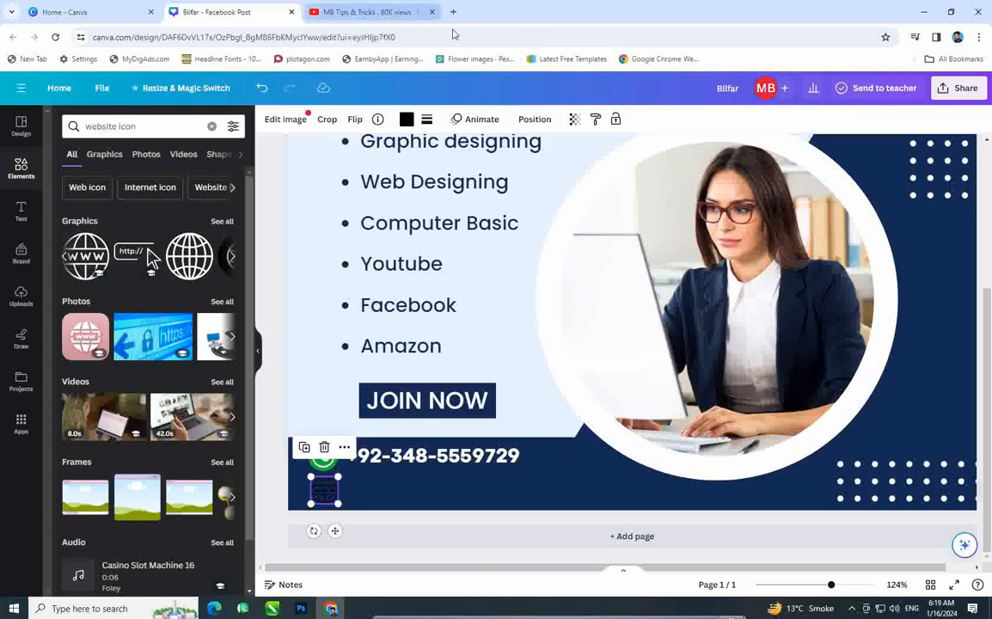
pyautogui.click(408, 122)
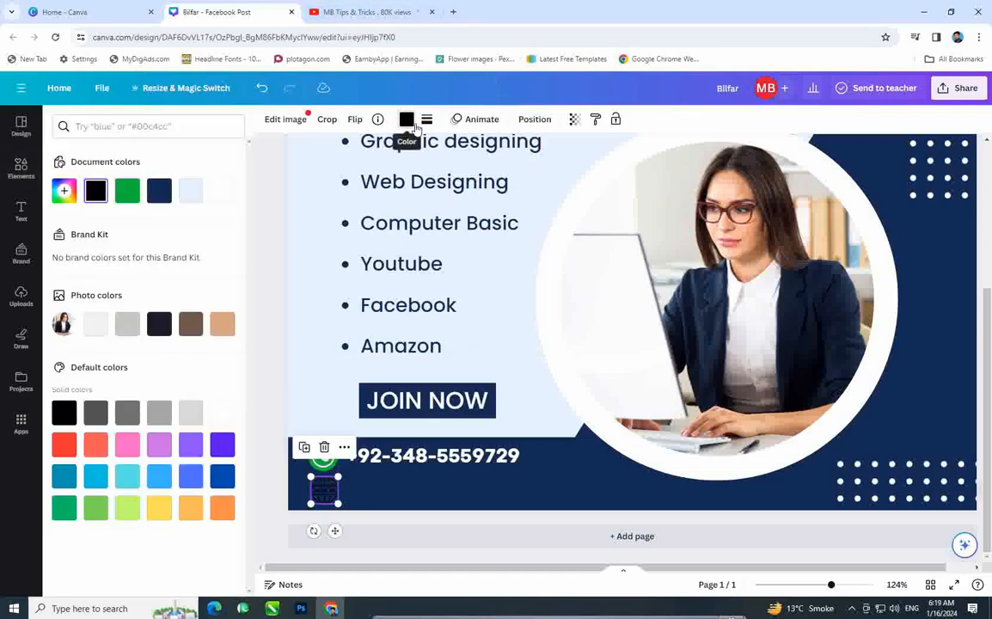
pyautogui.click(127, 191)
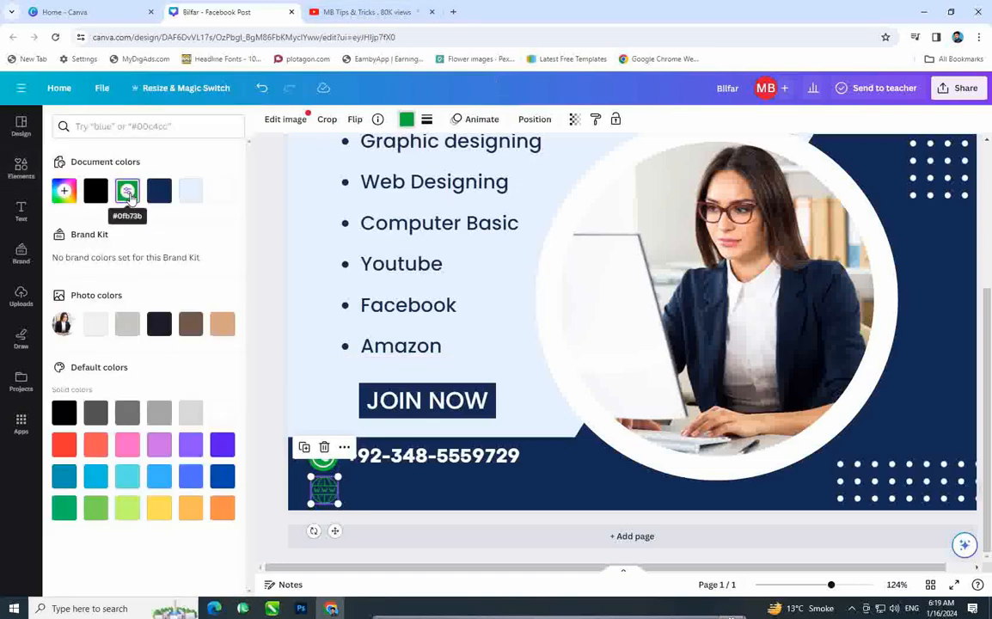
pyautogui.click(266, 210)
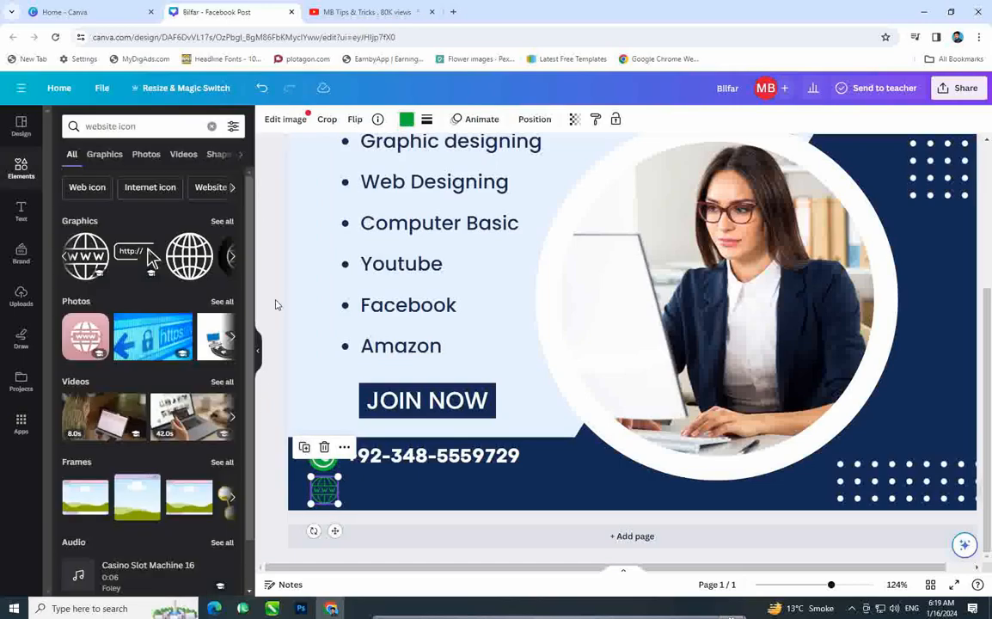
pyautogui.click(368, 513)
pyautogui.click(413, 462)
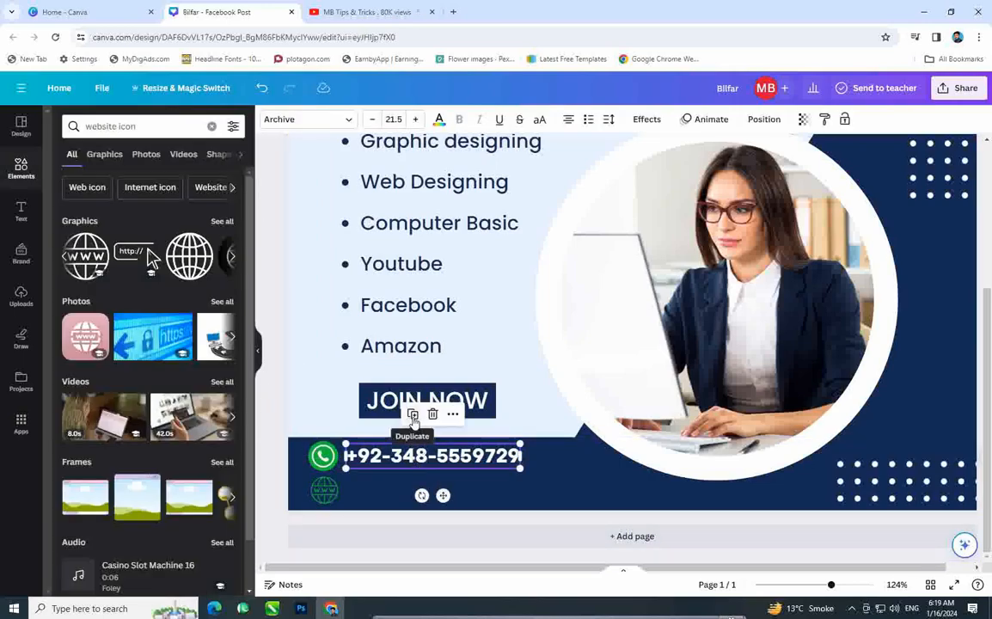
pyautogui.click(413, 416)
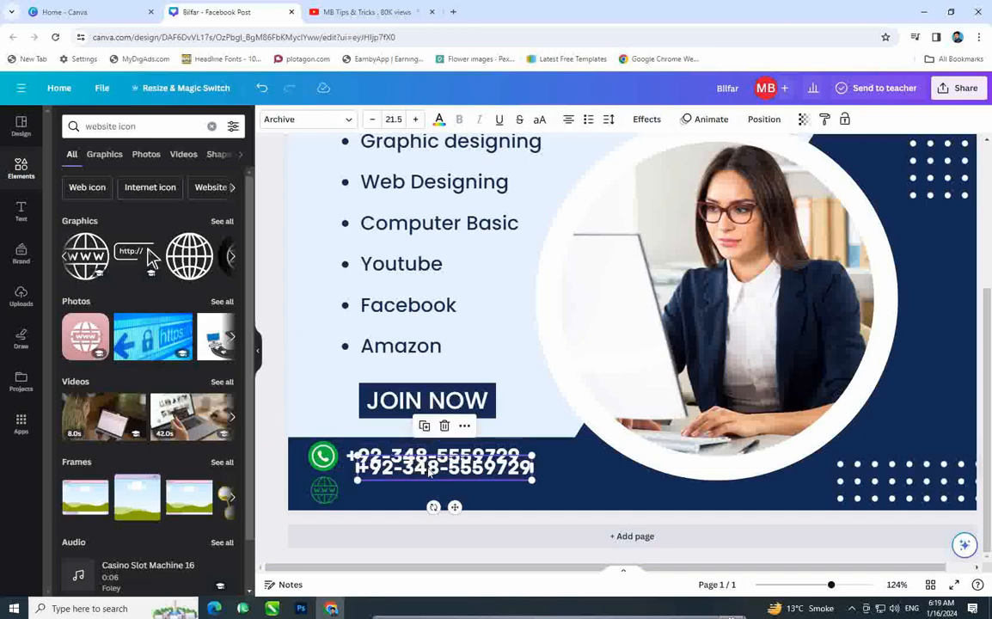
pyautogui.moveTo(429, 471); pyautogui.dragTo(413, 489)
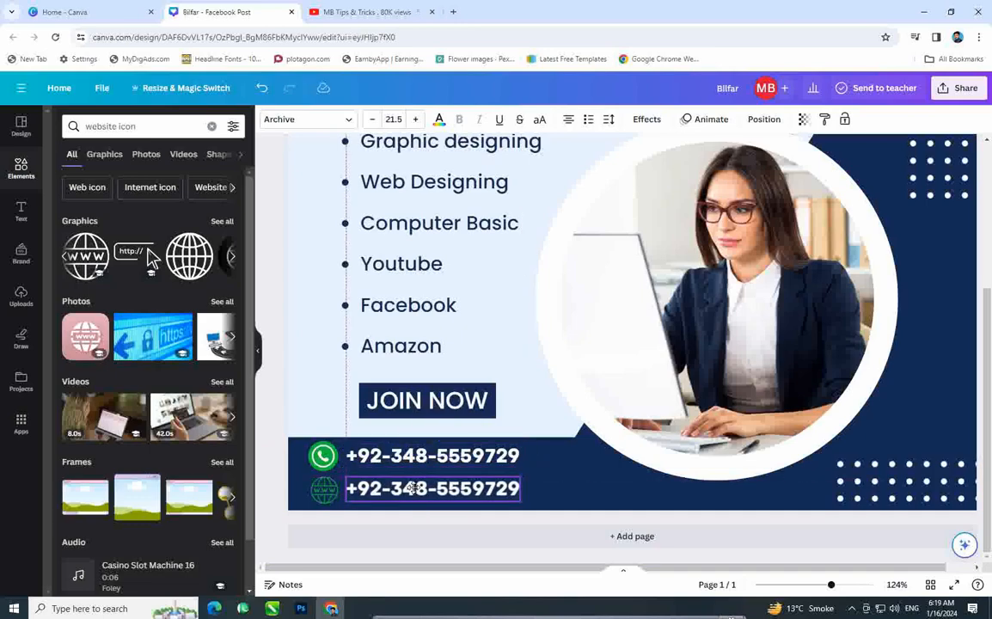
pyautogui.click(408, 490)
pyautogui.click(397, 490)
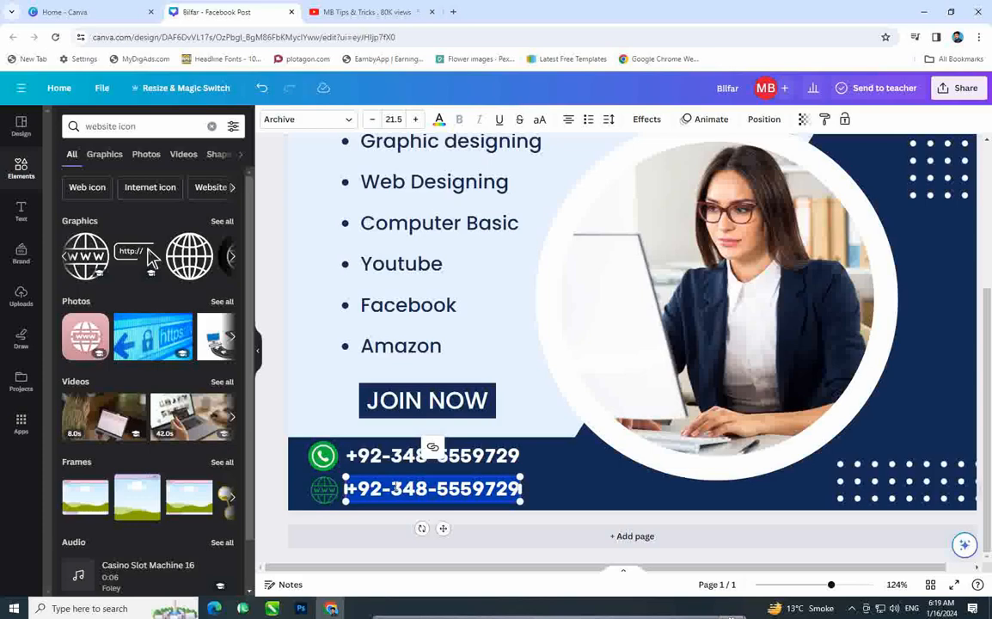
pyautogui.write('www.')
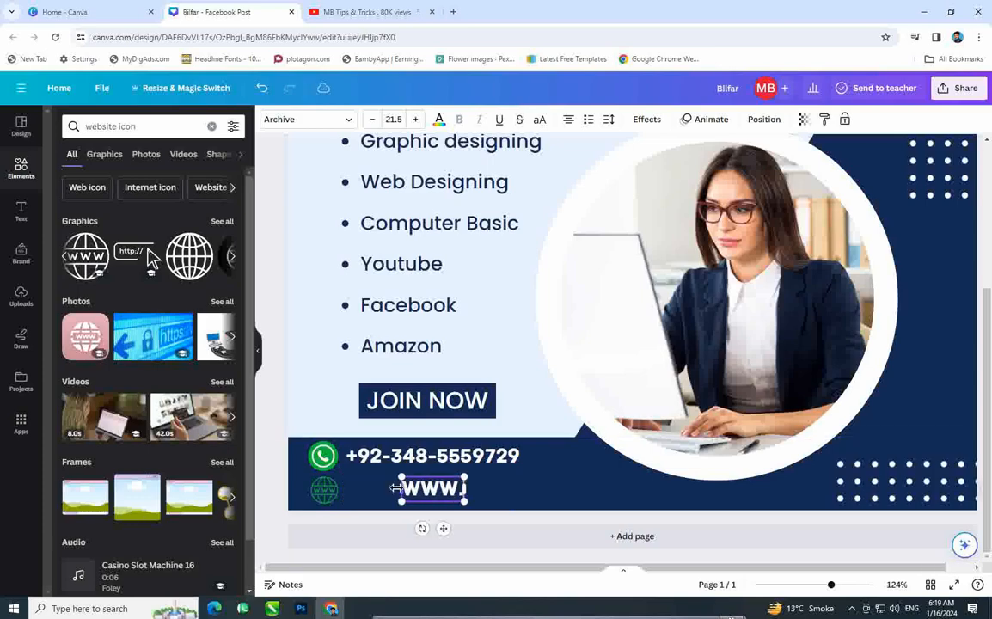
pyautogui.write('f')
pyautogui.press('BackSpace')
pyautogui.press('BackSpace')
pyautogui.press('BackSpace')
pyautogui.press('BackSpace')
pyautogui.press('BackSpace')
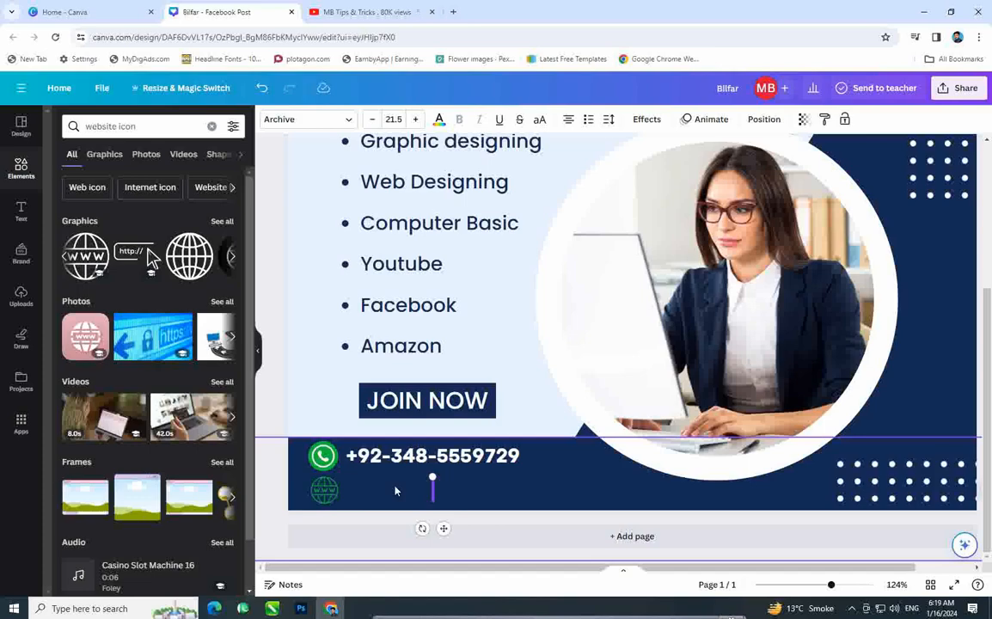
pyautogui.write('www.')
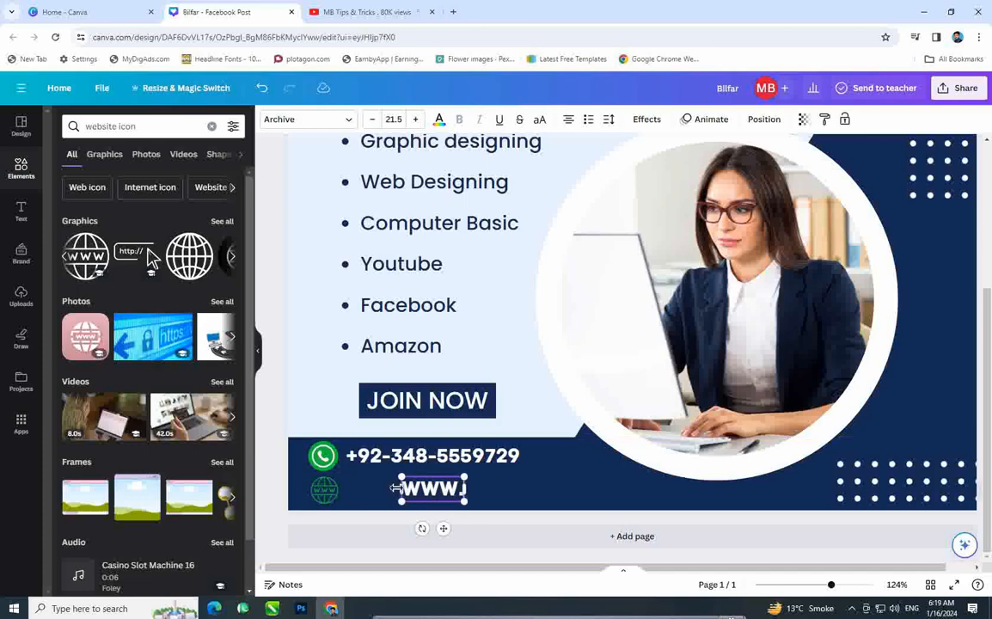
pyautogui.write('bilfar')
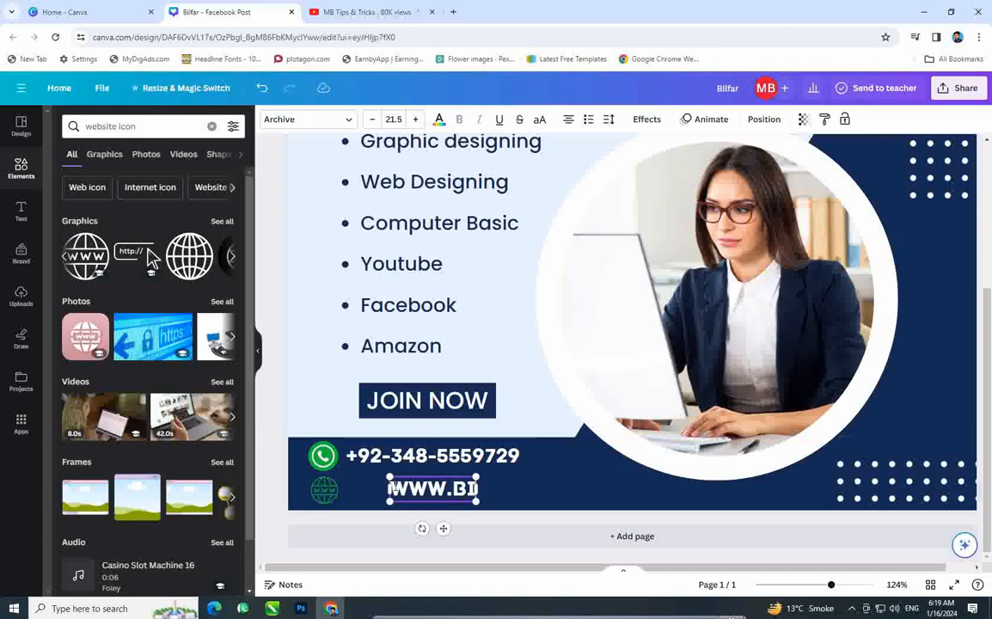
pyautogui.write('aca')
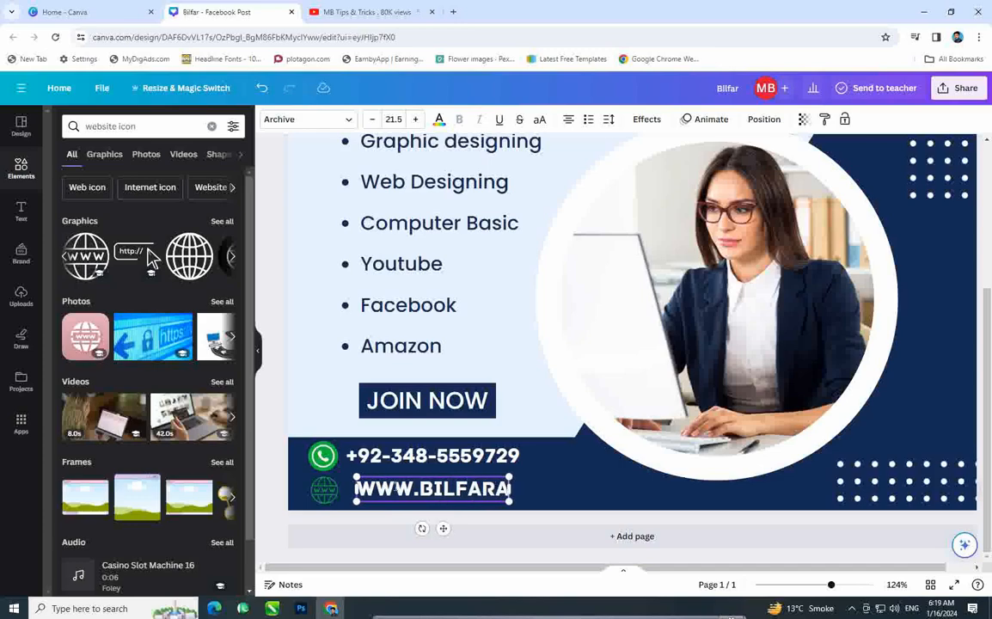
pyautogui.write('demy')
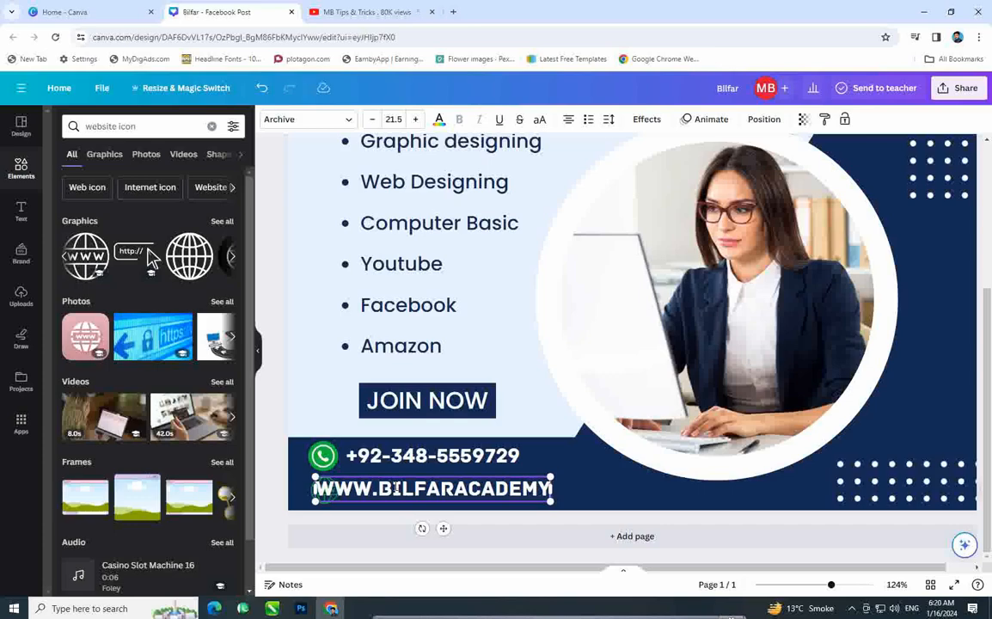
pyautogui.write('.com')
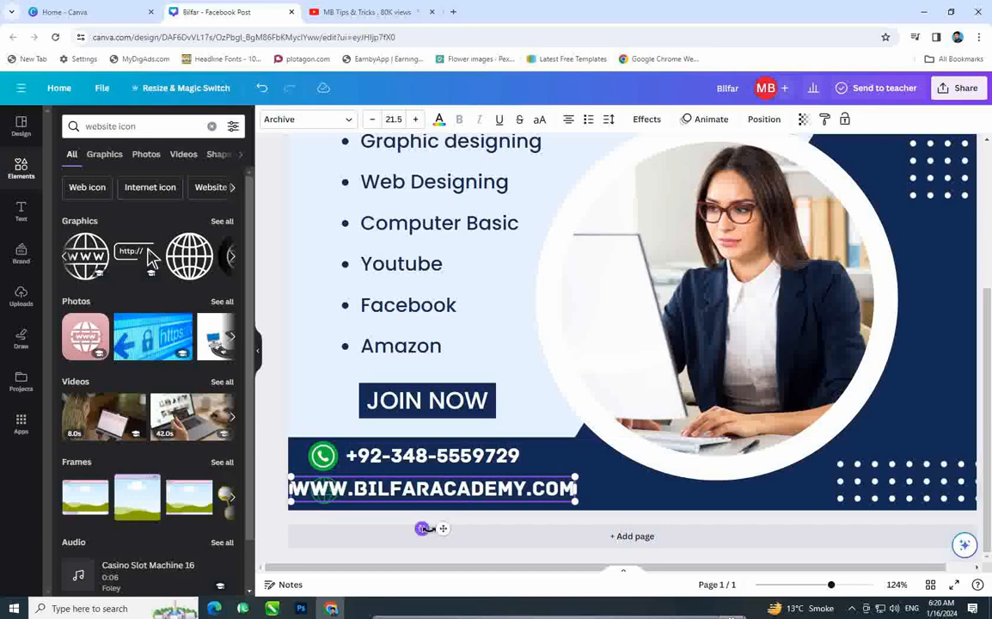
pyautogui.moveTo(443, 528); pyautogui.dragTo(501, 532)
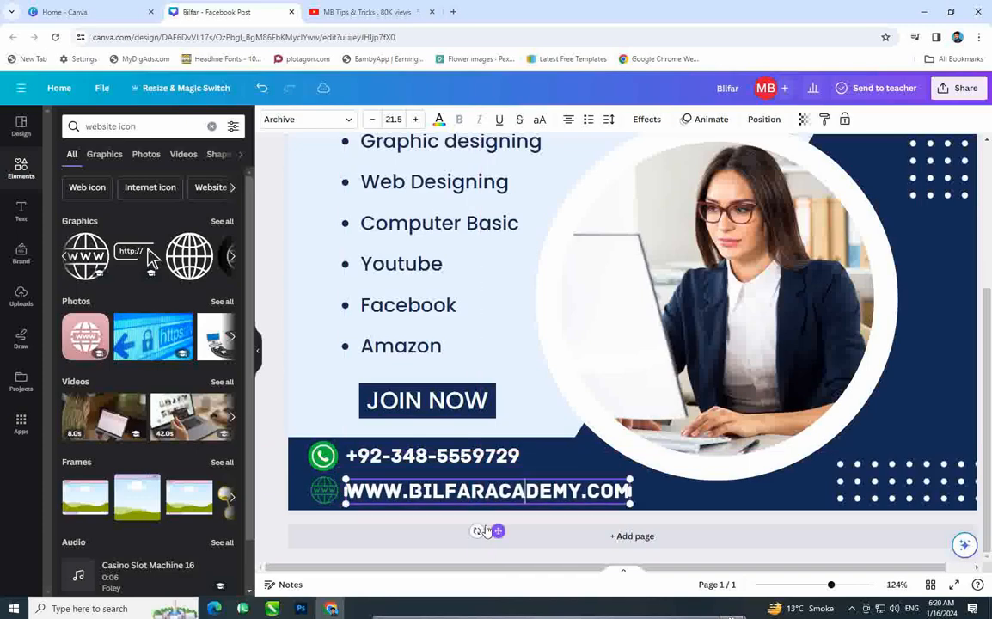
pyautogui.click(477, 457)
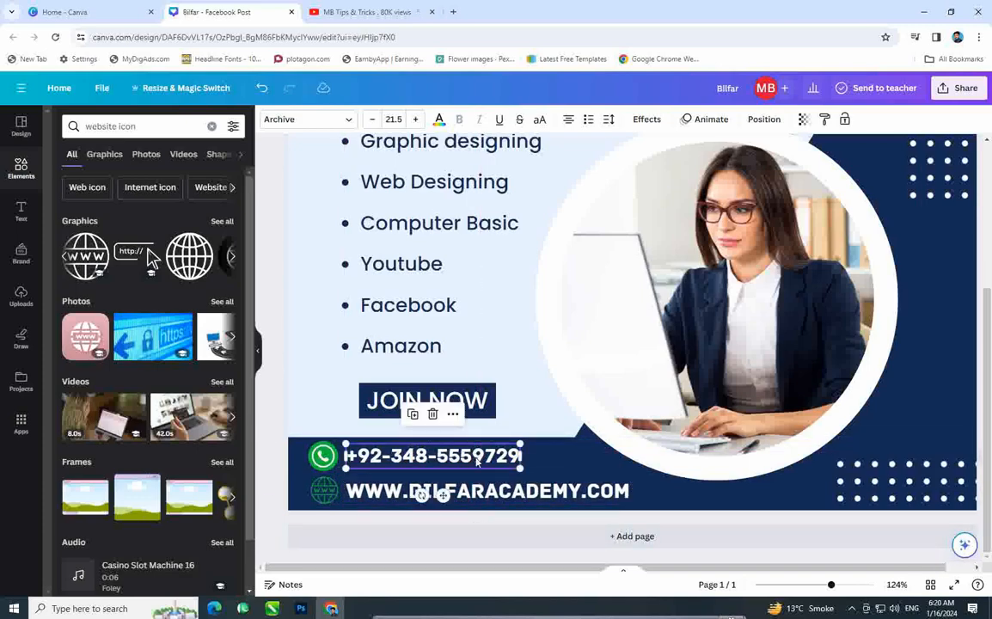
# Step: Select the phone-number text and check its font size
pyautogui.doubleClick(462, 458)
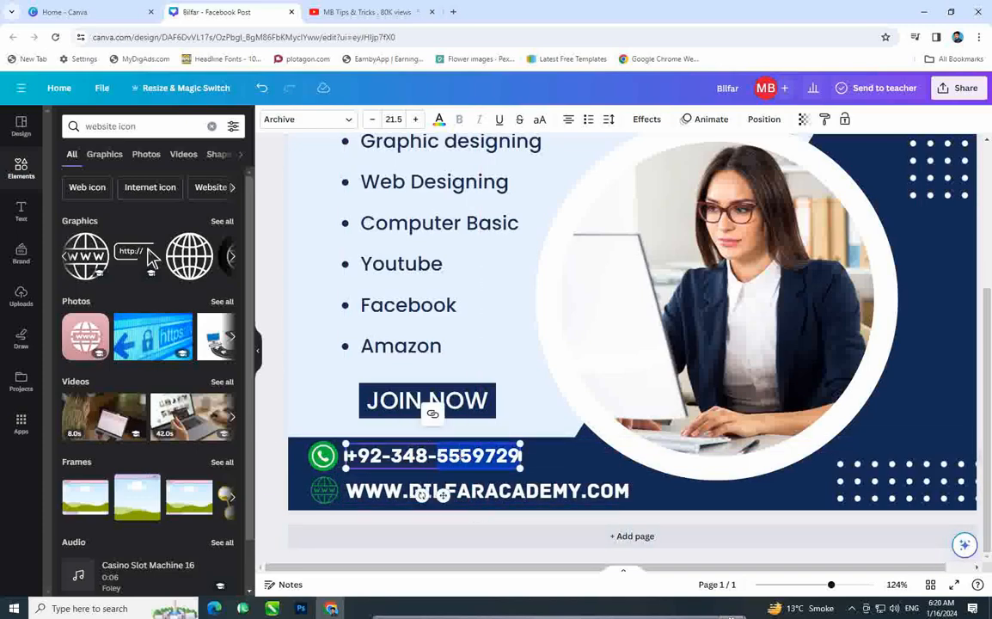
pyautogui.moveTo(354, 455); pyautogui.dragTo(497, 456)
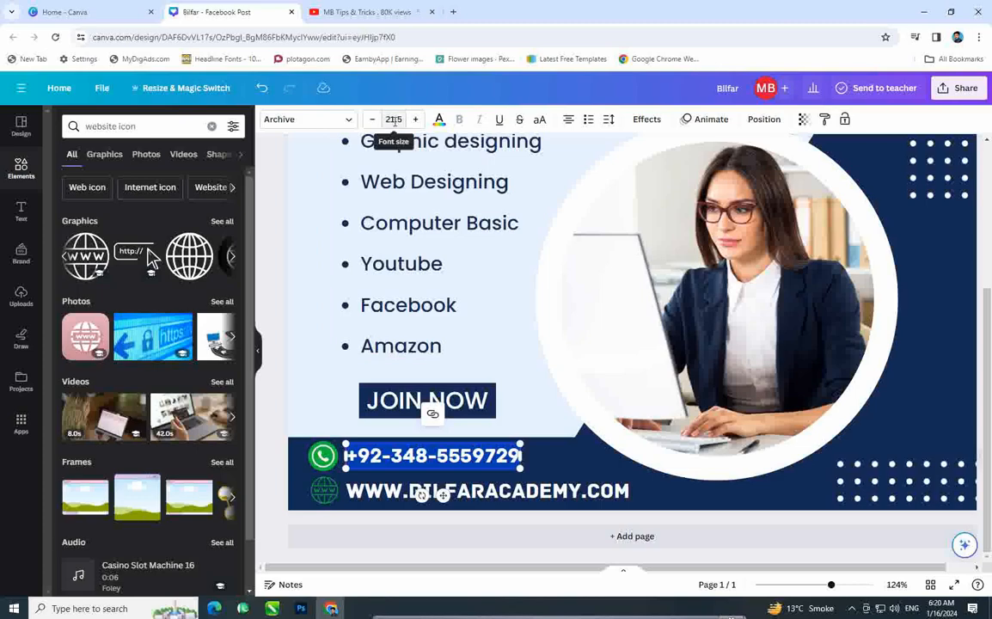
pyautogui.click(402, 122)
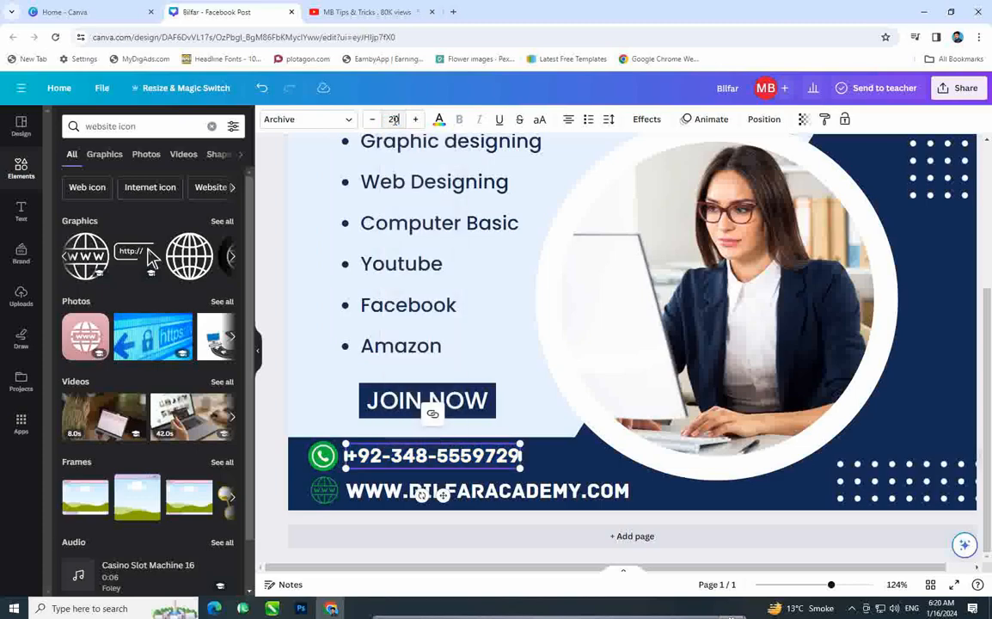
pyautogui.click(388, 493)
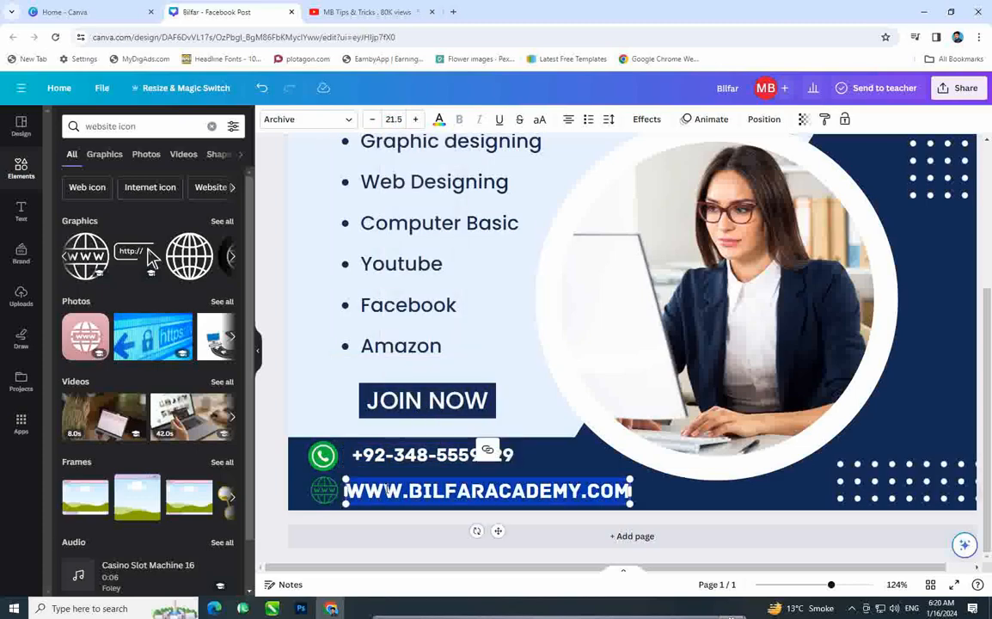
pyautogui.click(398, 118)
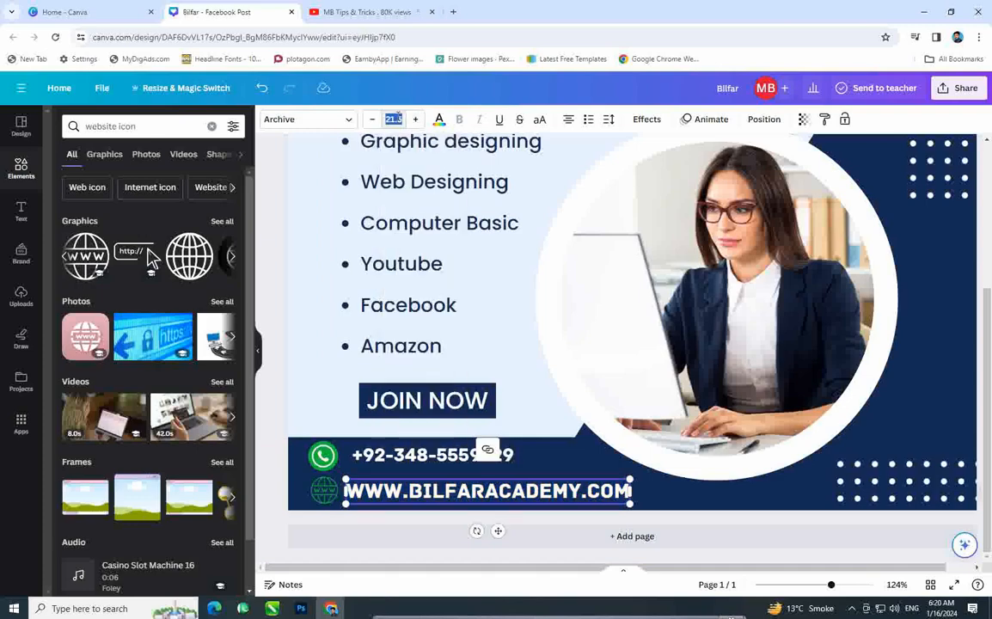
pyautogui.write('20')
pyautogui.press('Return')
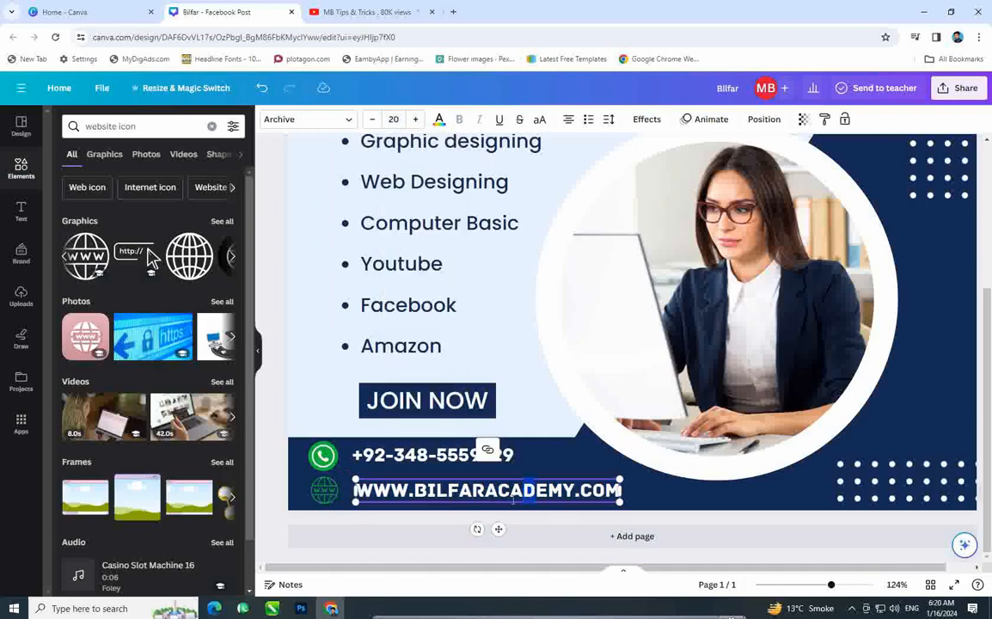
pyautogui.moveTo(497, 529); pyautogui.dragTo(491, 525)
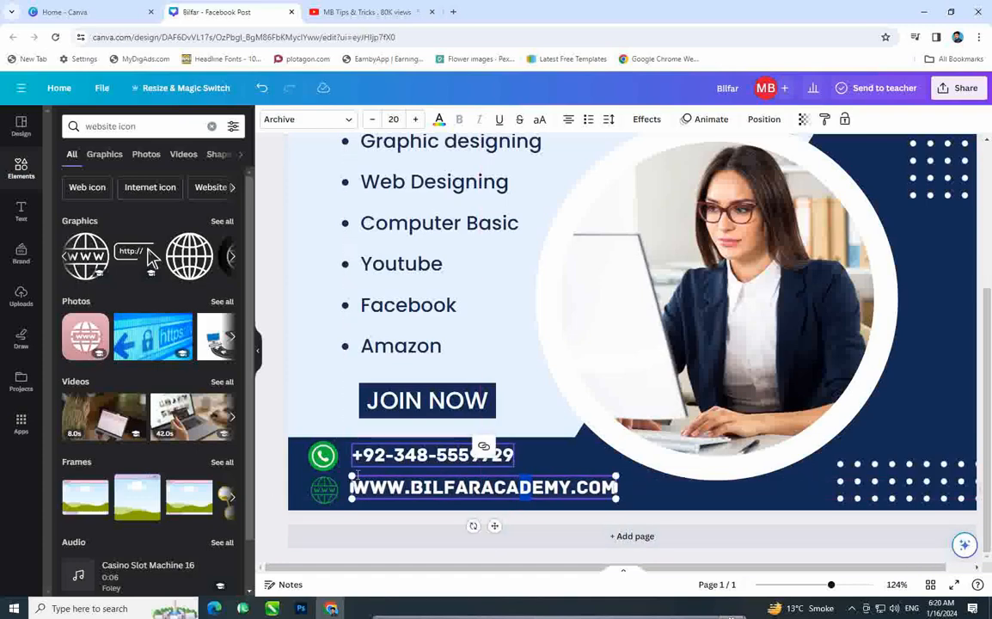
pyautogui.click(389, 523)
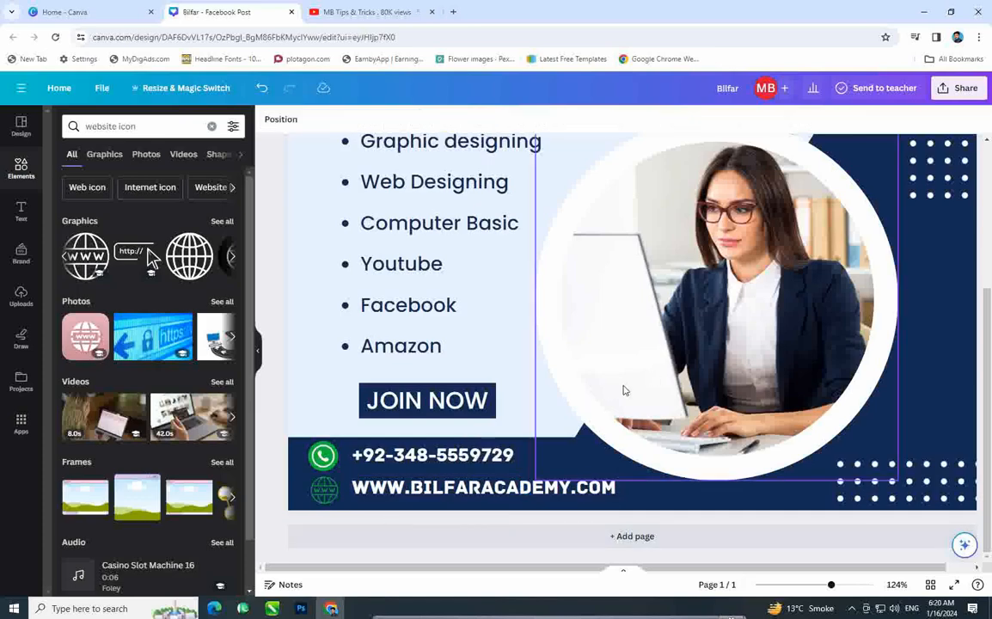
# Step: Remove the woman's photo from the circle frame, undoing an accidental frame deletion, then show Uploads
pyautogui.scroll(-5, 622, 392)
pyautogui.click(697, 359)
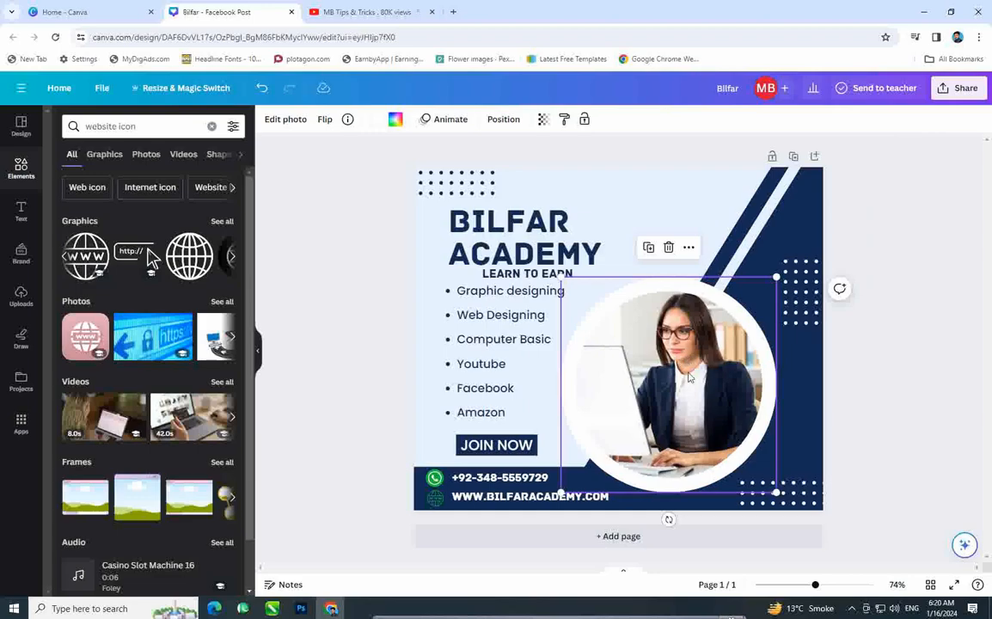
pyautogui.click(868, 370)
pyautogui.doubleClick(699, 363)
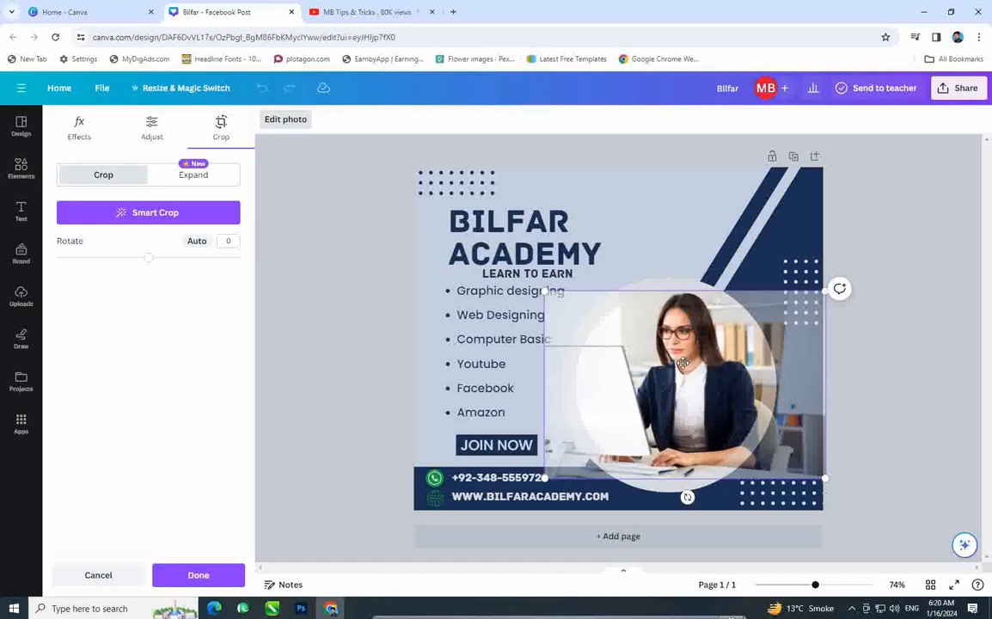
pyautogui.press('Delete')
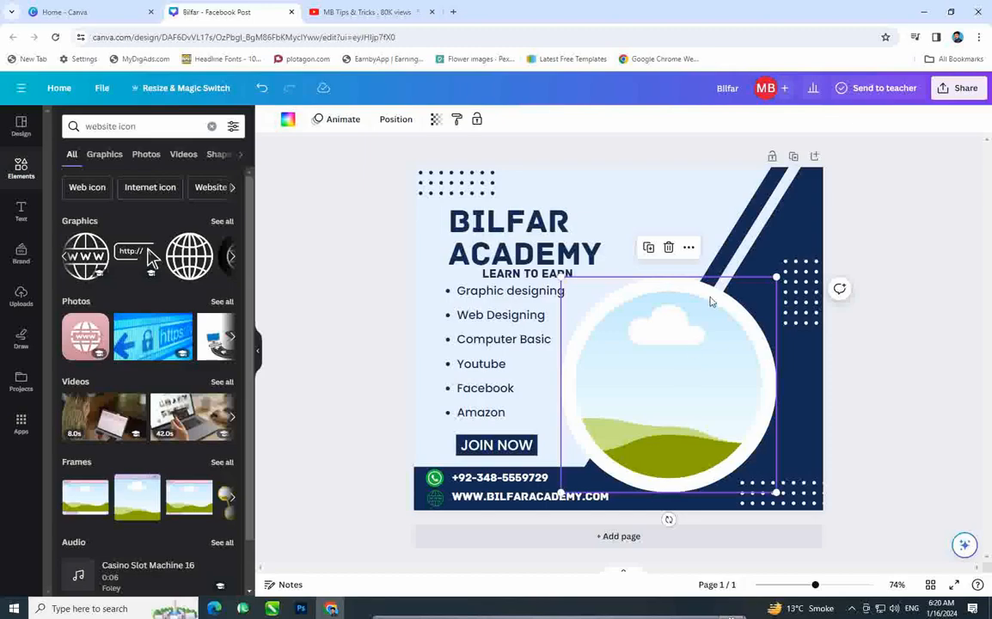
pyautogui.press('Delete')
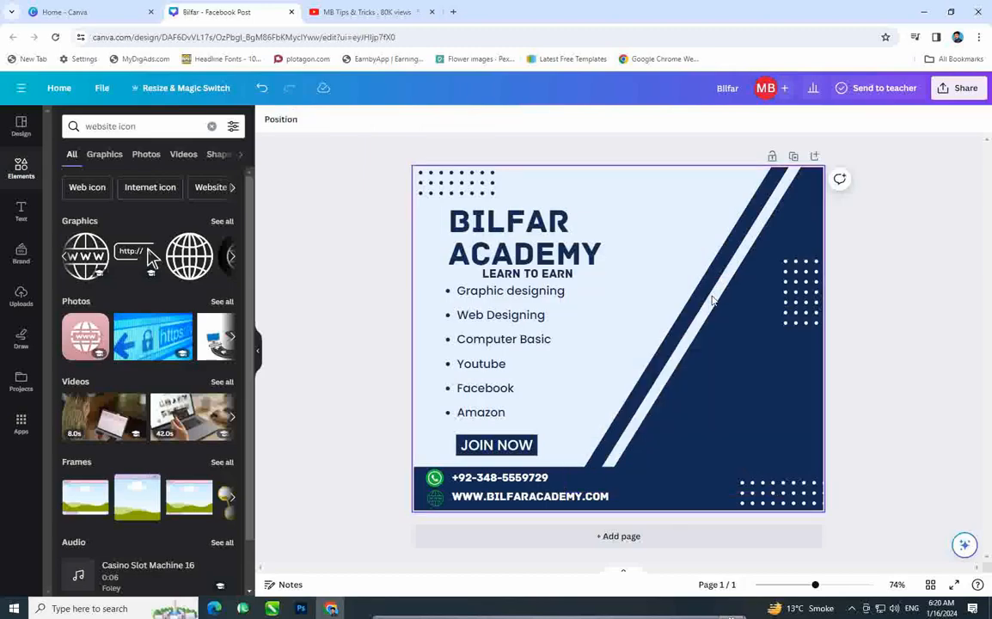
pyautogui.hotkey('ctrl', 'z')
pyautogui.hotkey('ctrl', 'z')
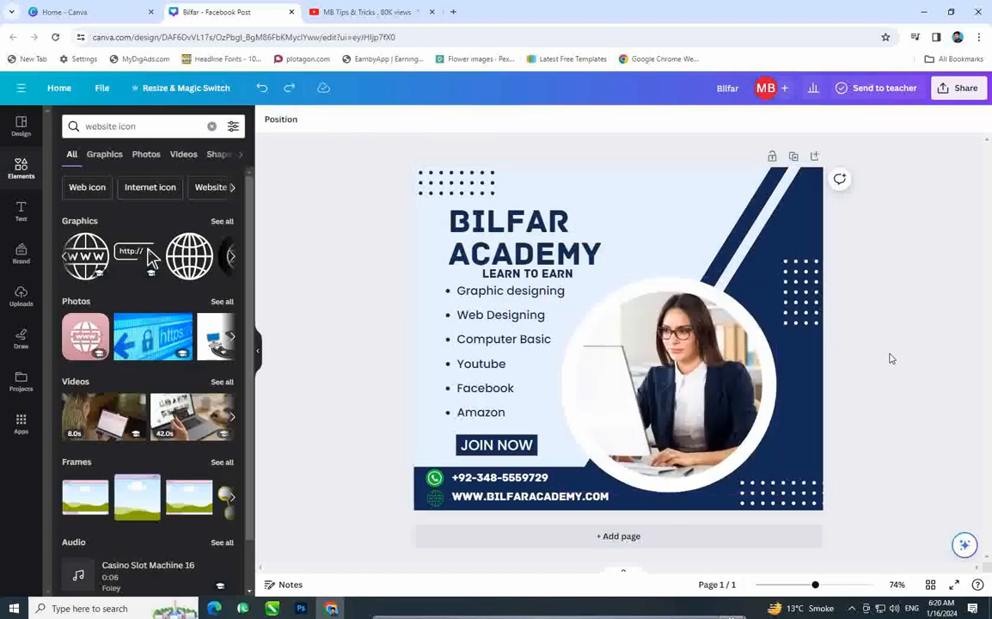
pyautogui.doubleClick(693, 355)
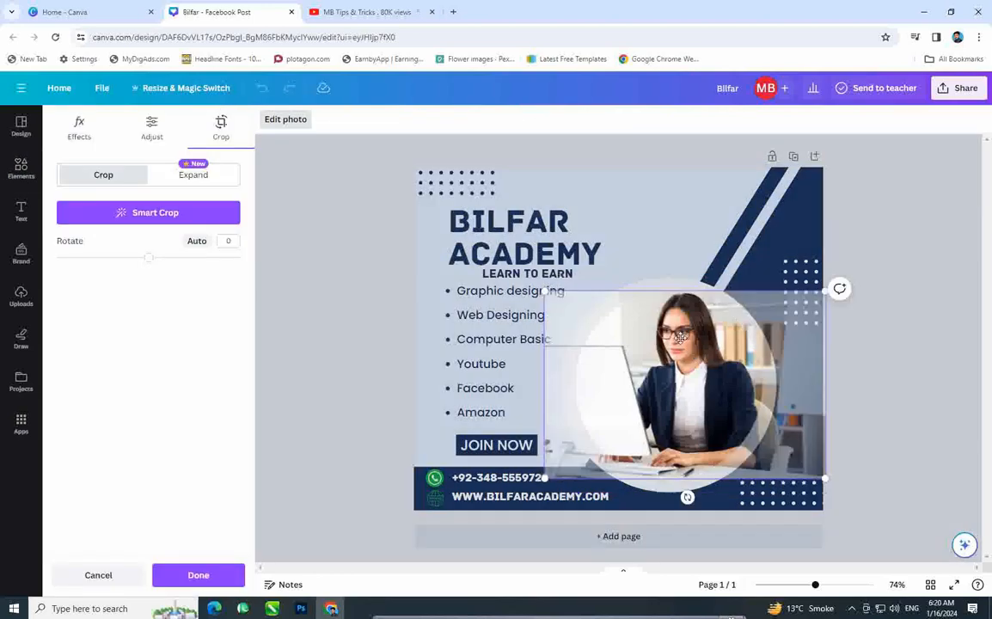
pyautogui.press('Delete')
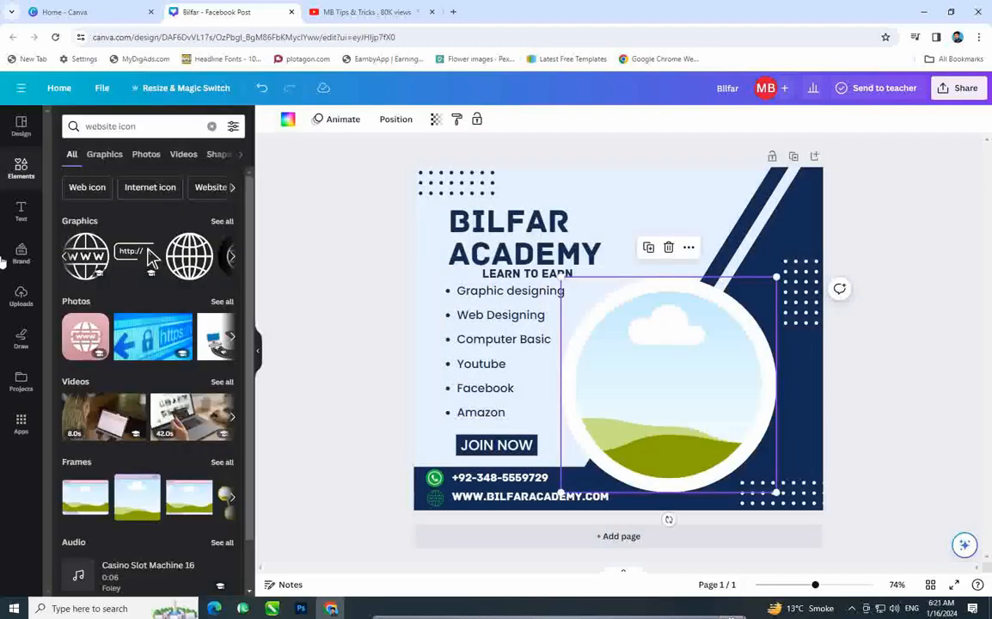
pyautogui.click(23, 295)
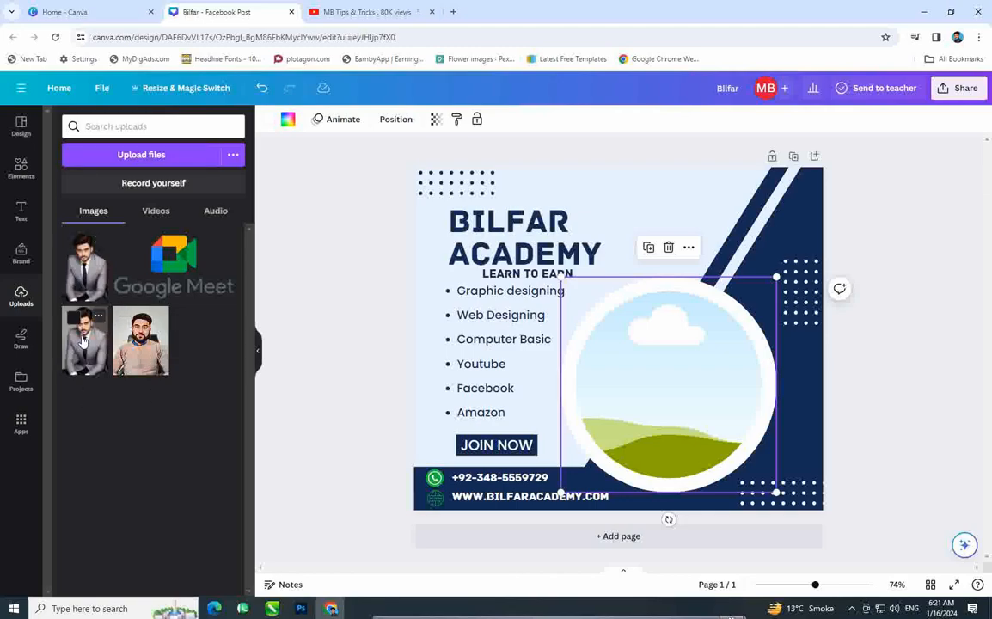
# Step: Drop the grey-suit man's photo into the circle frame and centre his face
pyautogui.click(83, 342)
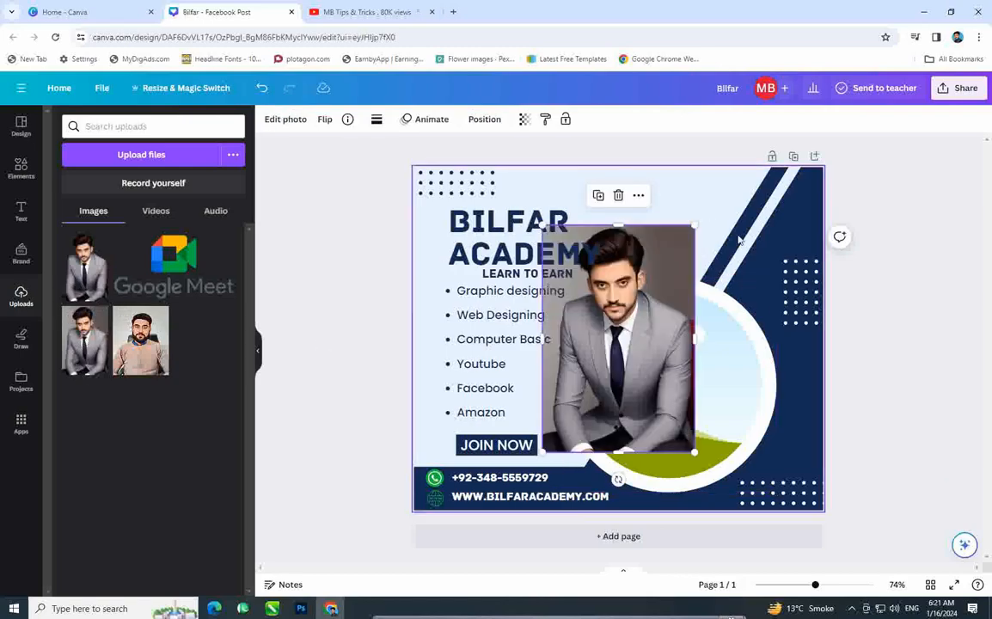
pyautogui.moveTo(630, 335); pyautogui.dragTo(664, 359)
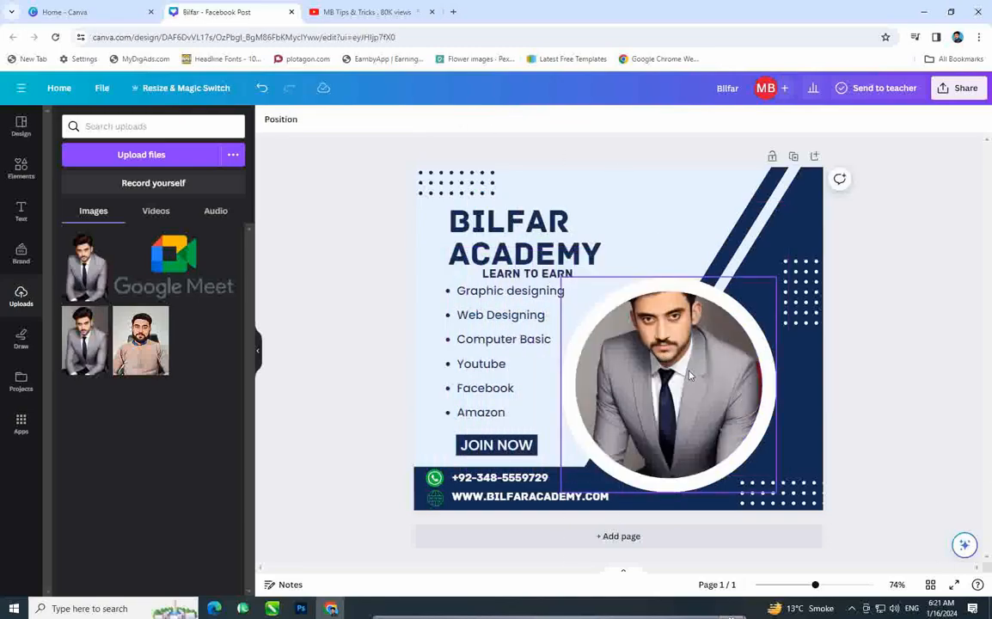
pyautogui.doubleClick(681, 361)
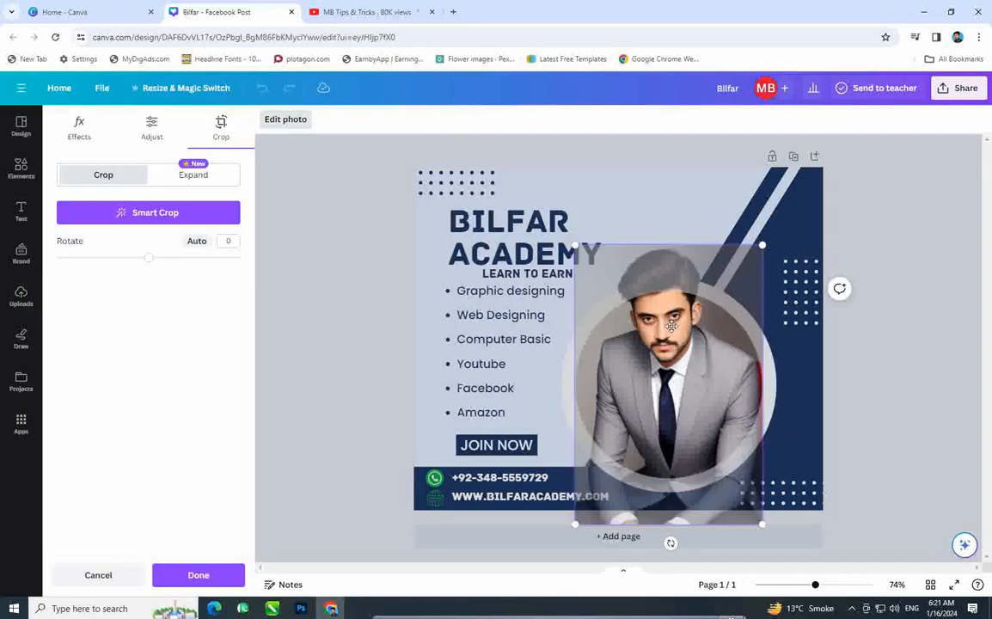
pyautogui.moveTo(682, 347); pyautogui.dragTo(677, 381)
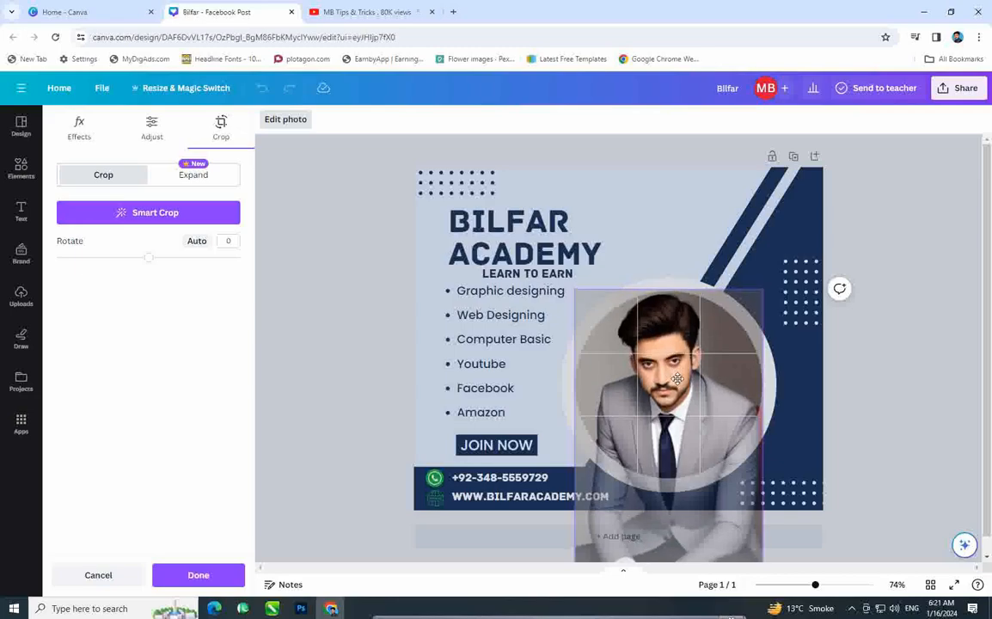
pyautogui.click(876, 377)
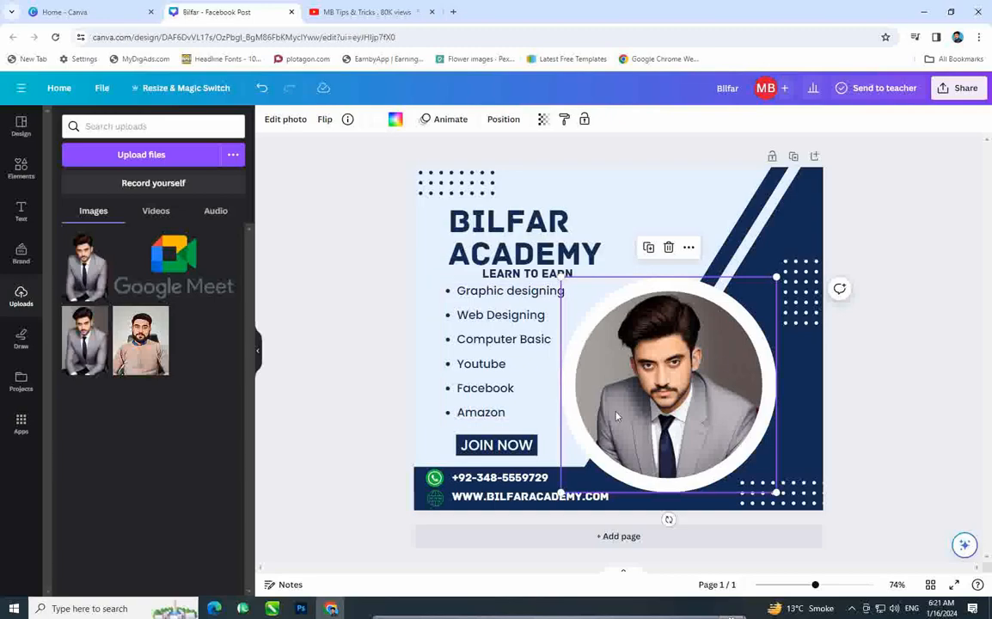
pyautogui.click(356, 331)
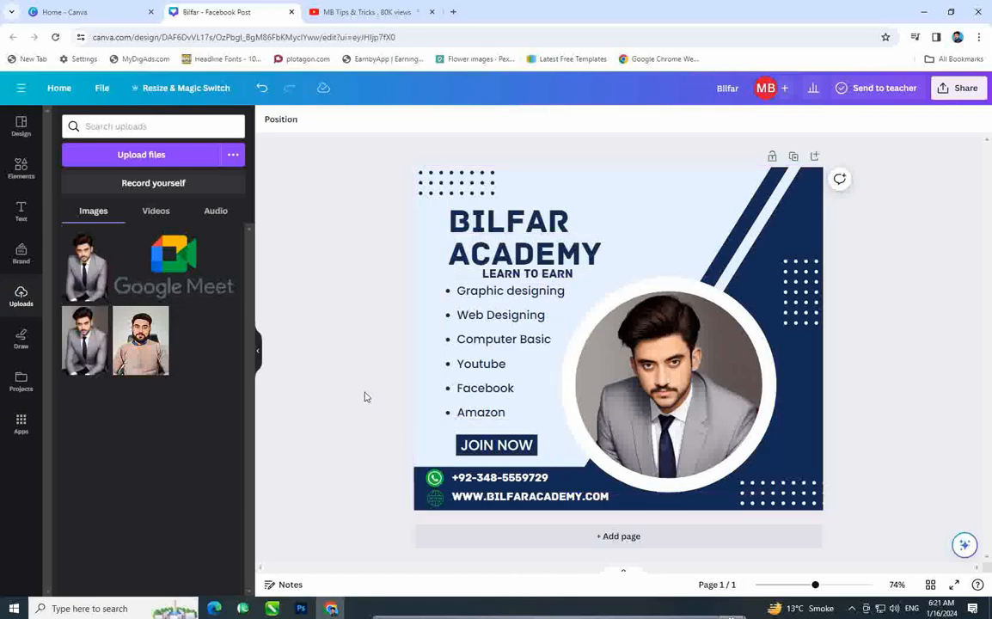
# Step: Open the download settings and set the export size to 3.125× (2,938 × 2,463 px)
pyautogui.click(962, 91)
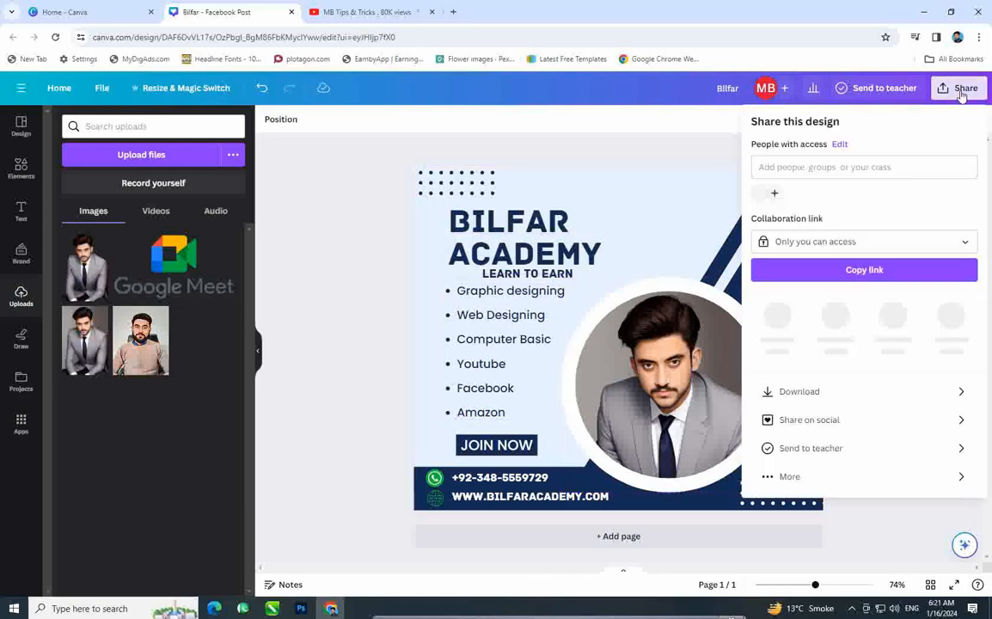
pyautogui.click(795, 388)
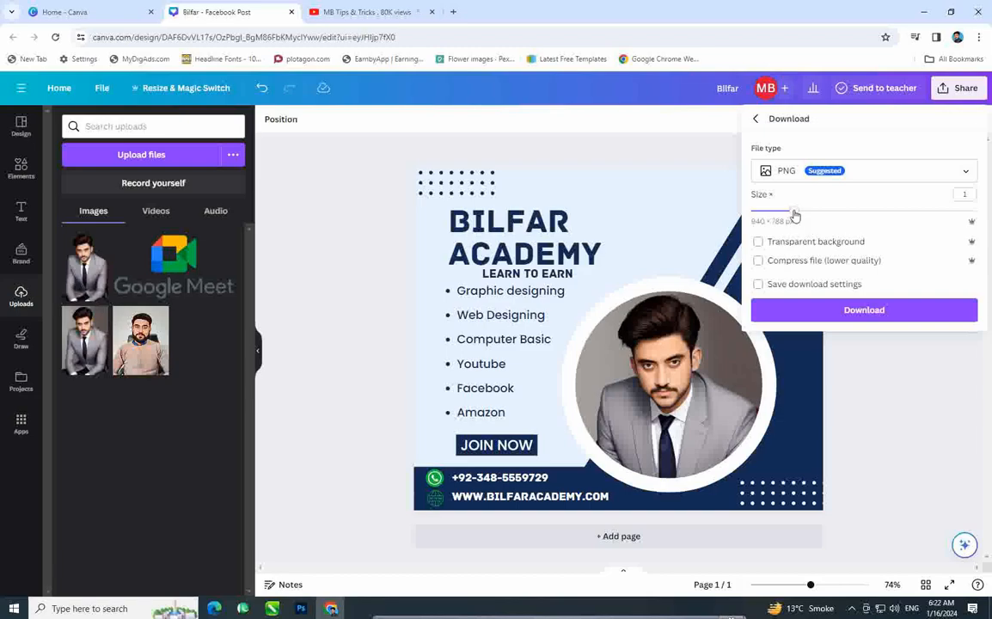
pyautogui.moveTo(792, 211); pyautogui.dragTo(980, 215)
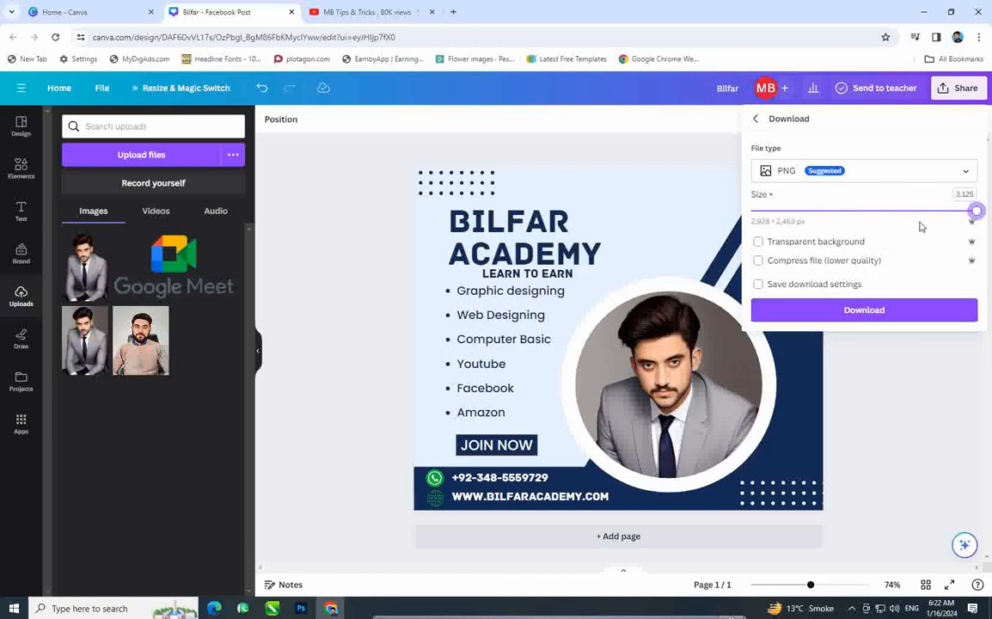
pyautogui.moveTo(978, 214)
pyautogui.mouseDown()
pyautogui.moveTo(806, 214)
pyautogui.moveTo(977, 214)
pyautogui.mouseUp()
pyautogui.moveTo(976, 212); pyautogui.dragTo(804, 211)
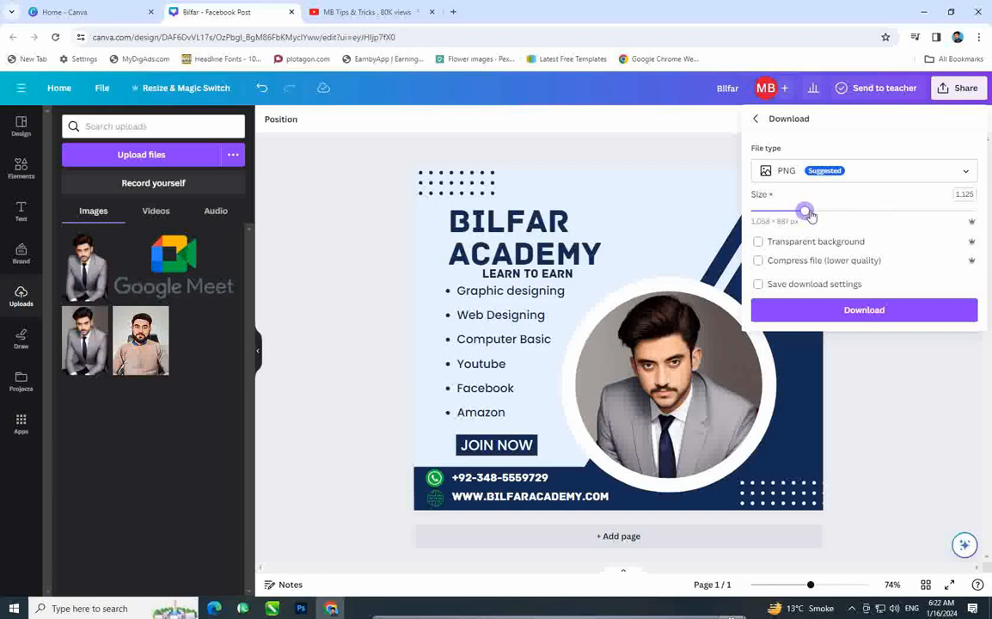
pyautogui.moveTo(808, 214); pyautogui.dragTo(977, 212)
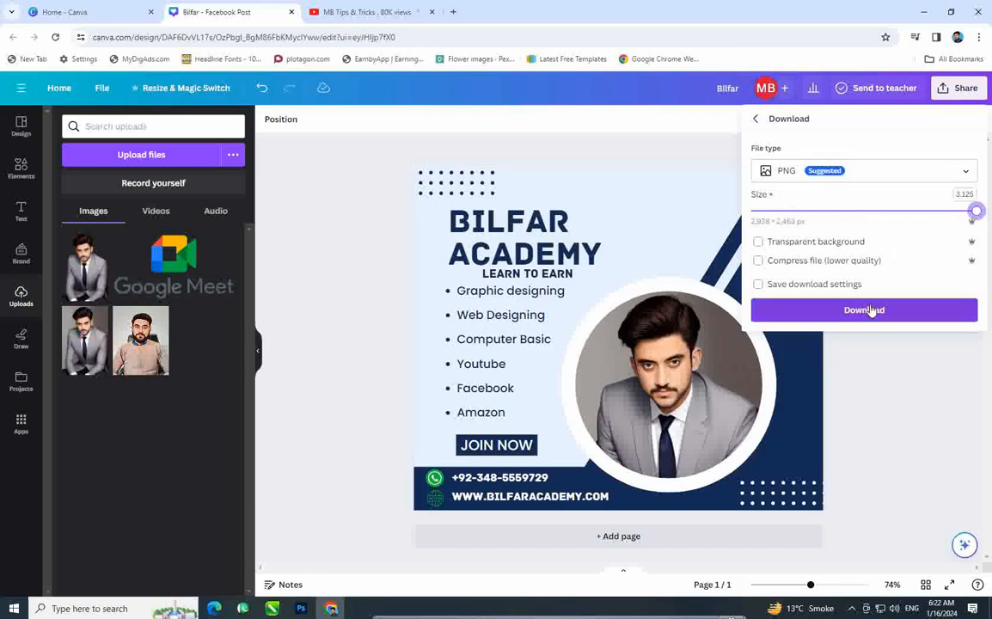
# Step: Change the file type from PNG to JPG and start the download
pyautogui.click(868, 172)
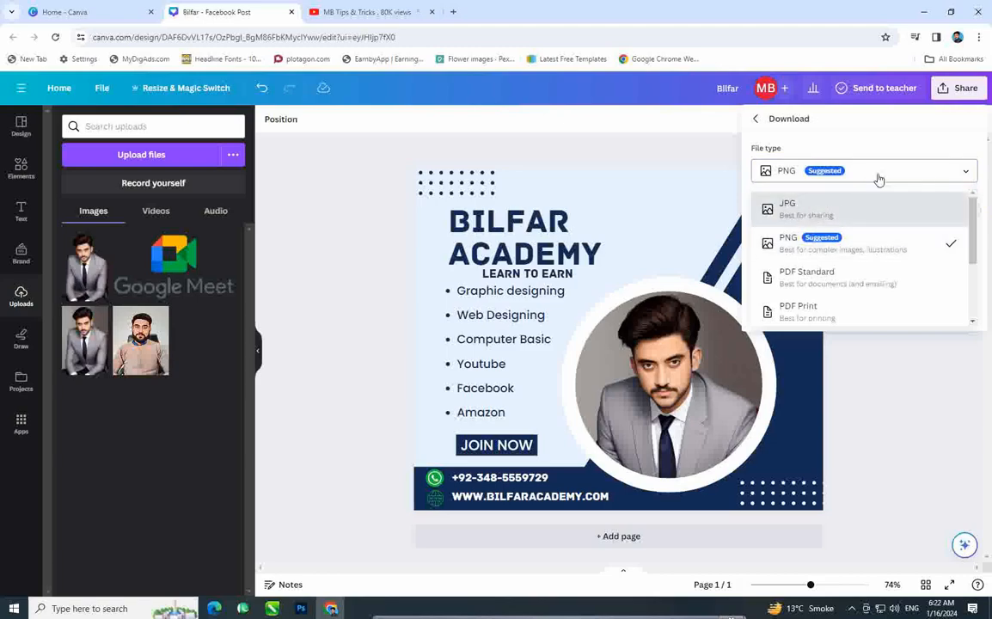
pyautogui.click(833, 215)
pyautogui.click(832, 175)
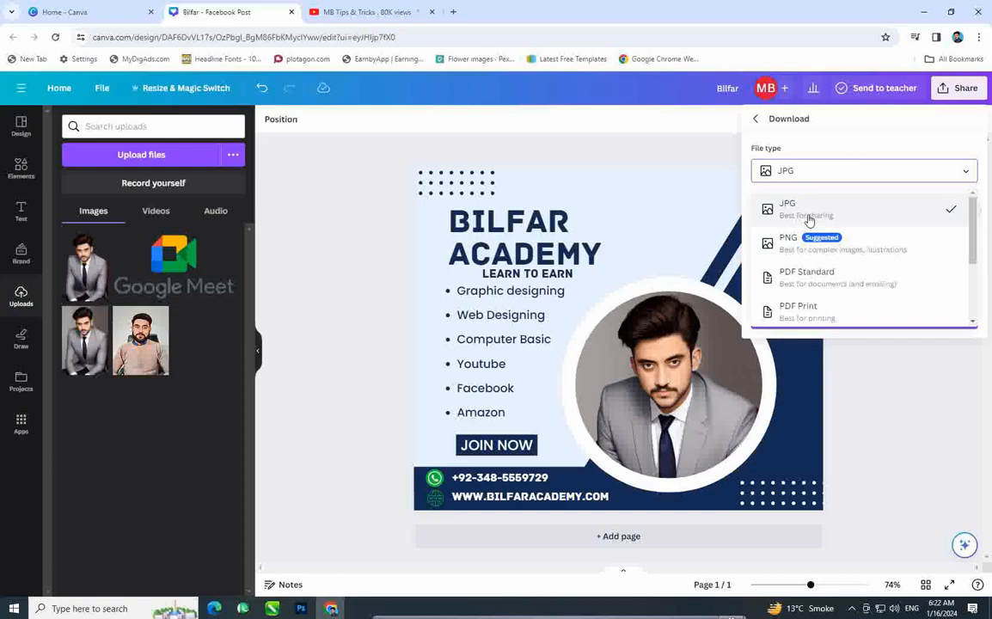
pyautogui.click(817, 171)
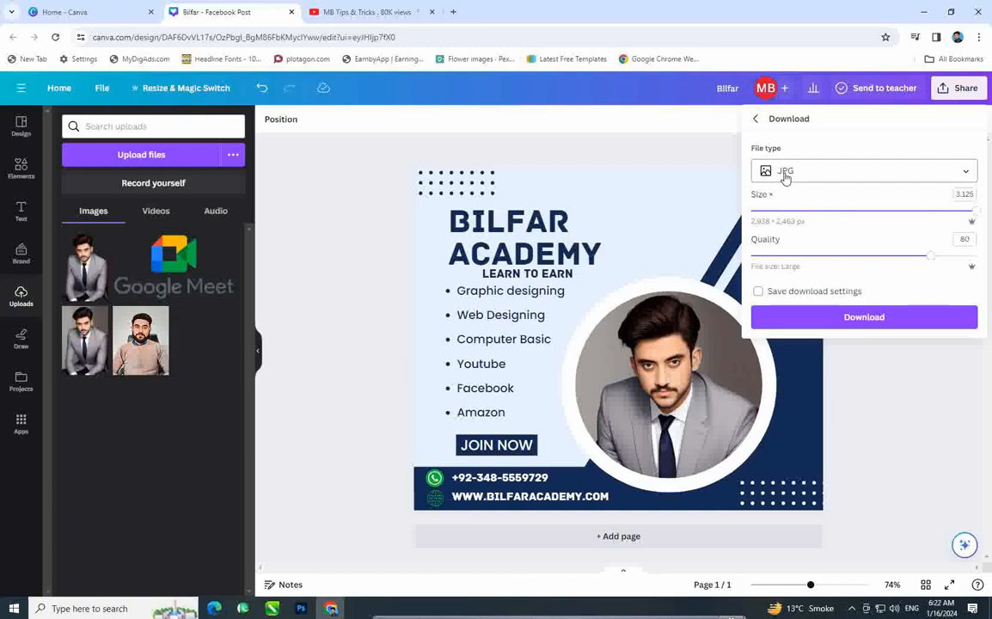
pyautogui.click(858, 317)
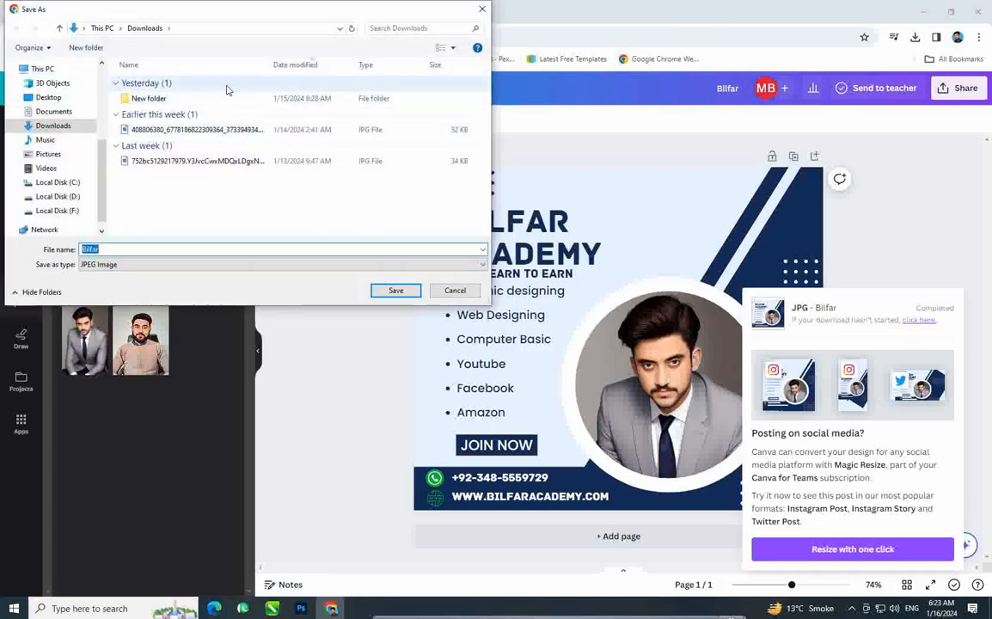
# Step: Save the download as Bilfar.jpg on the Desktop
pyautogui.click(48, 97)
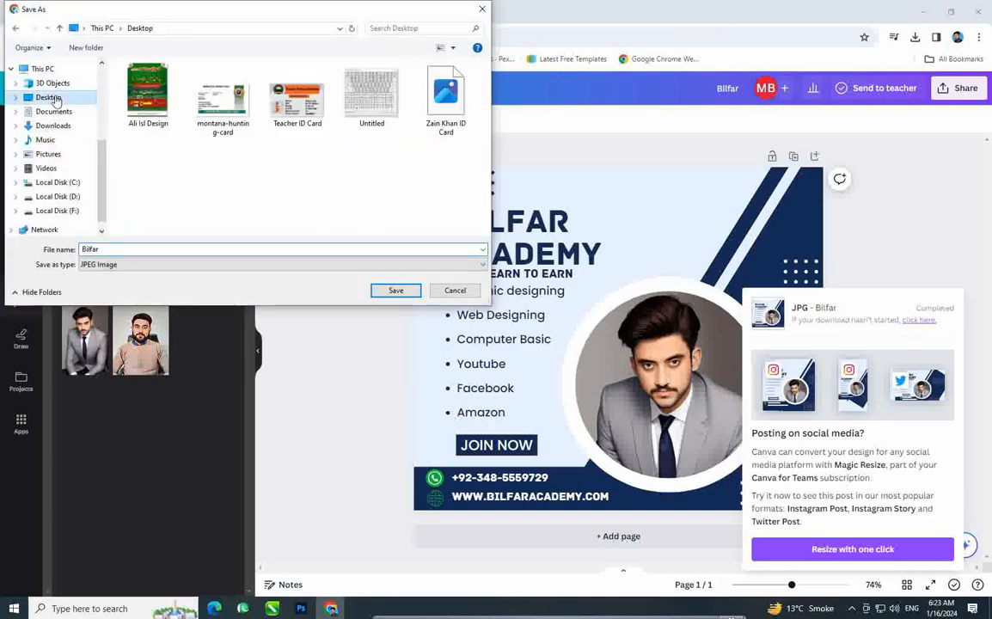
pyautogui.click(404, 291)
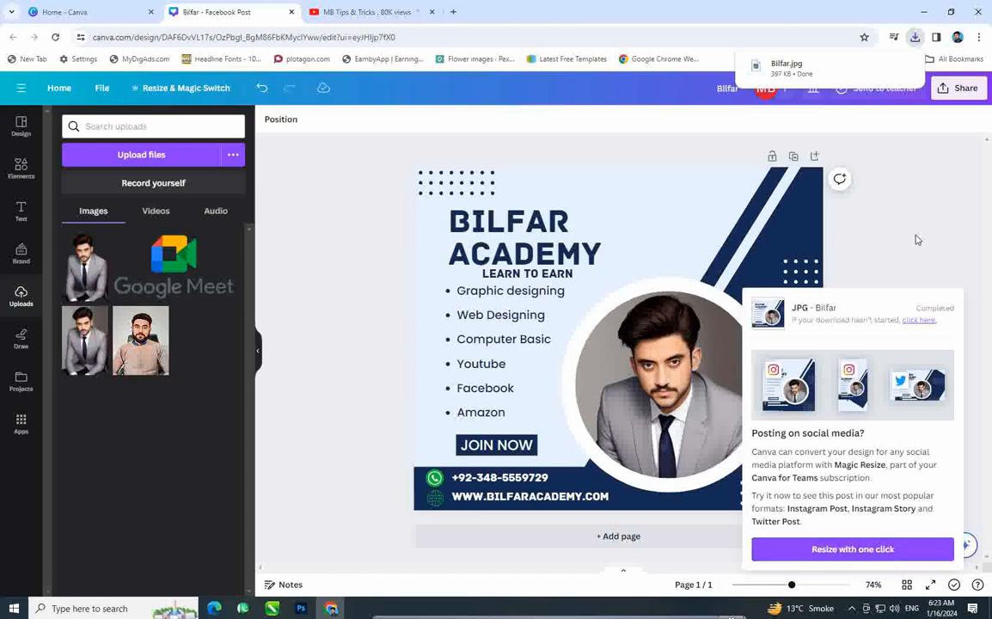
# Step: Minimize the browser and open Bilfar.jpg from the desktop in Photos, zooming to inspect it
pyautogui.click(926, 13)
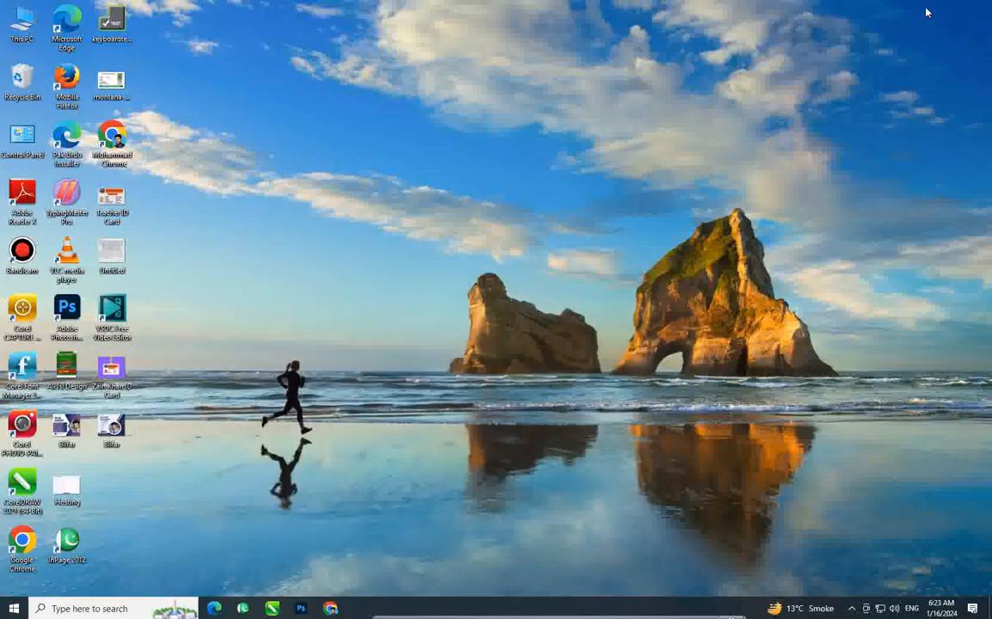
pyautogui.doubleClick(105, 436)
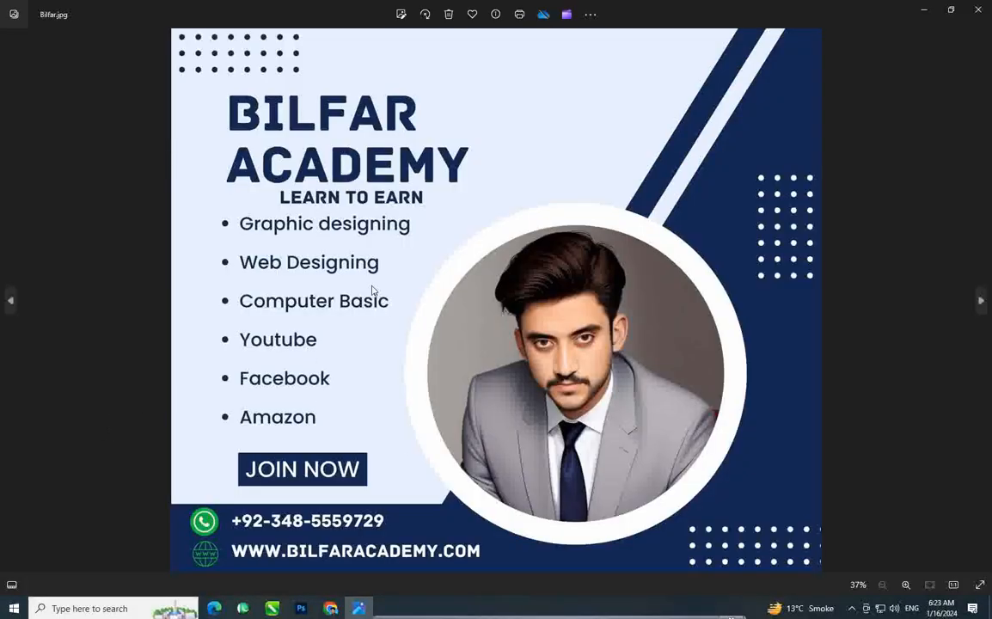
pyautogui.scroll(3, 373, 290)
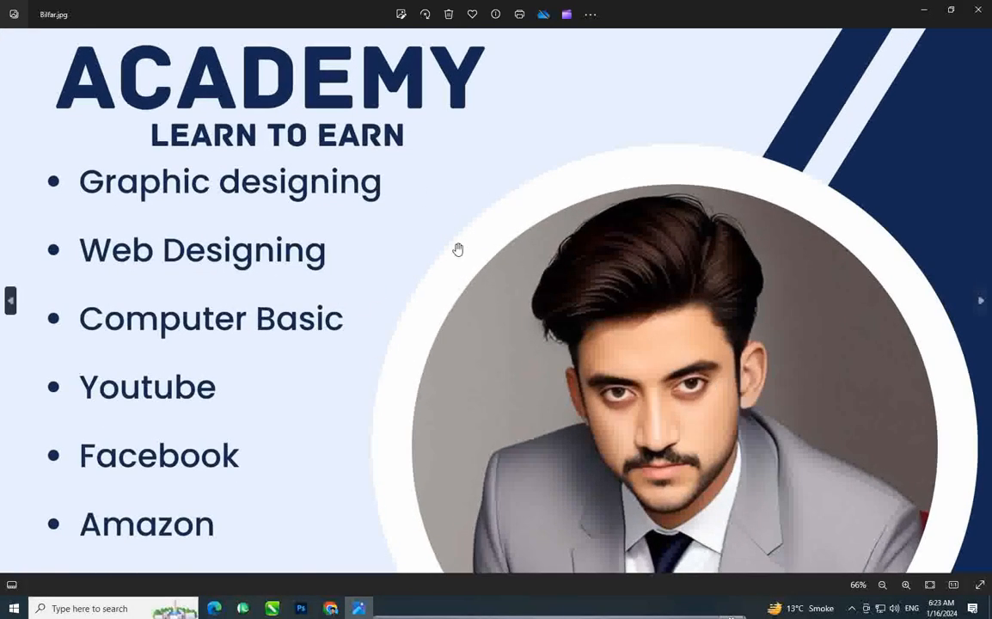
pyautogui.scroll(-2, 559, 246)
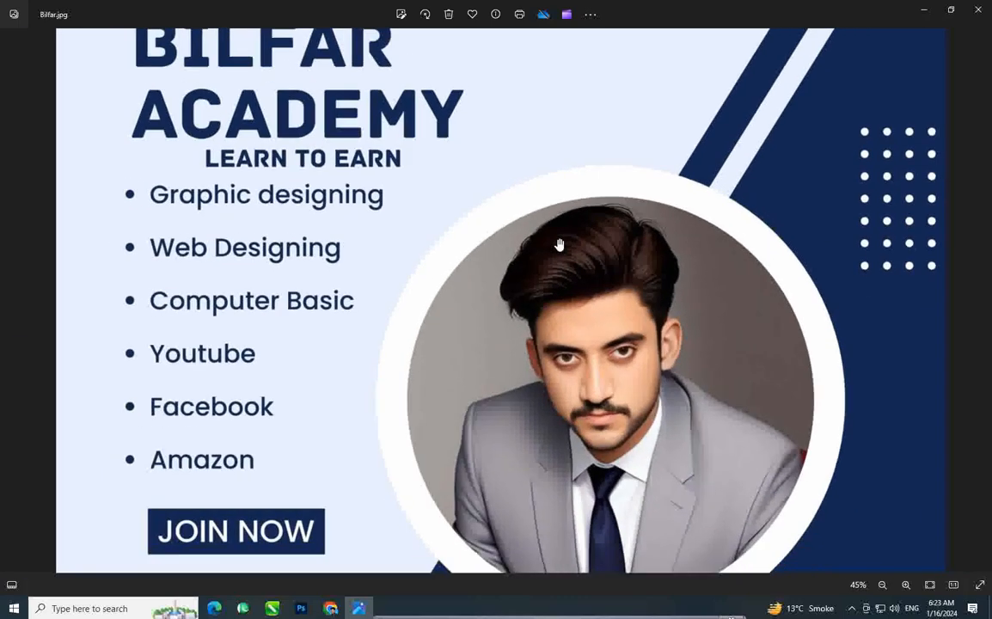